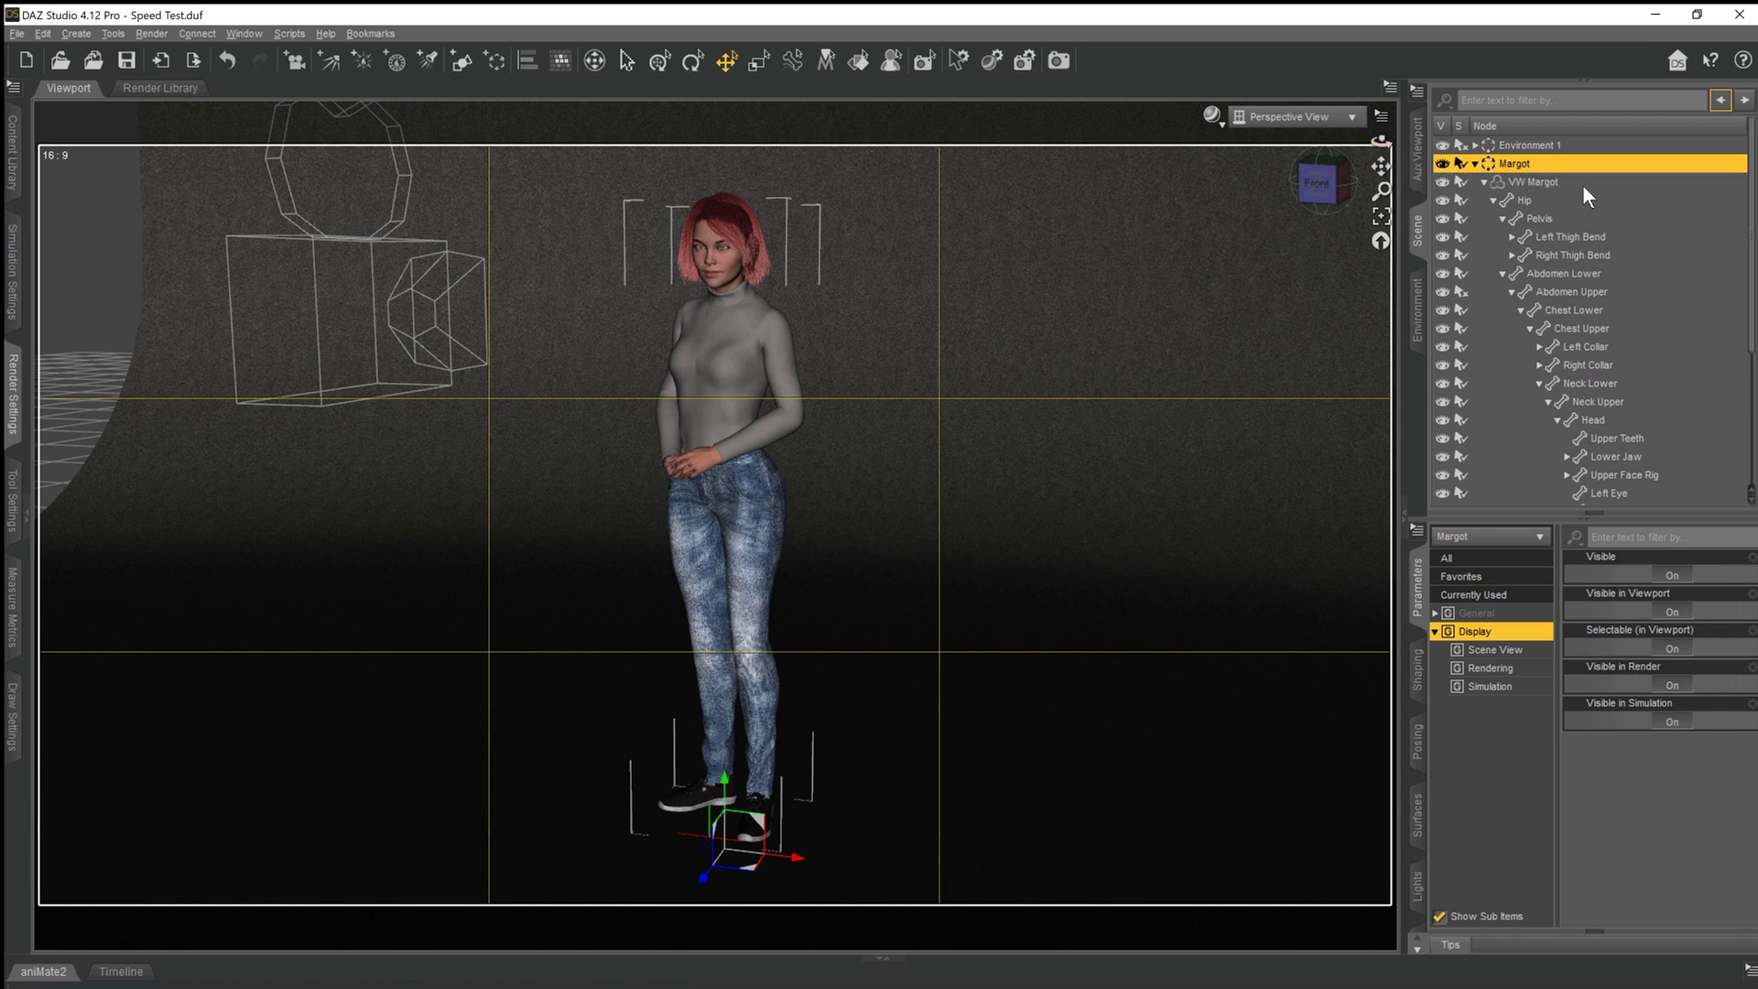
Select the VW Margot figure node under Margot and orbit the view around it.
{"action": "left_click", "coordinate": [1553, 183]}
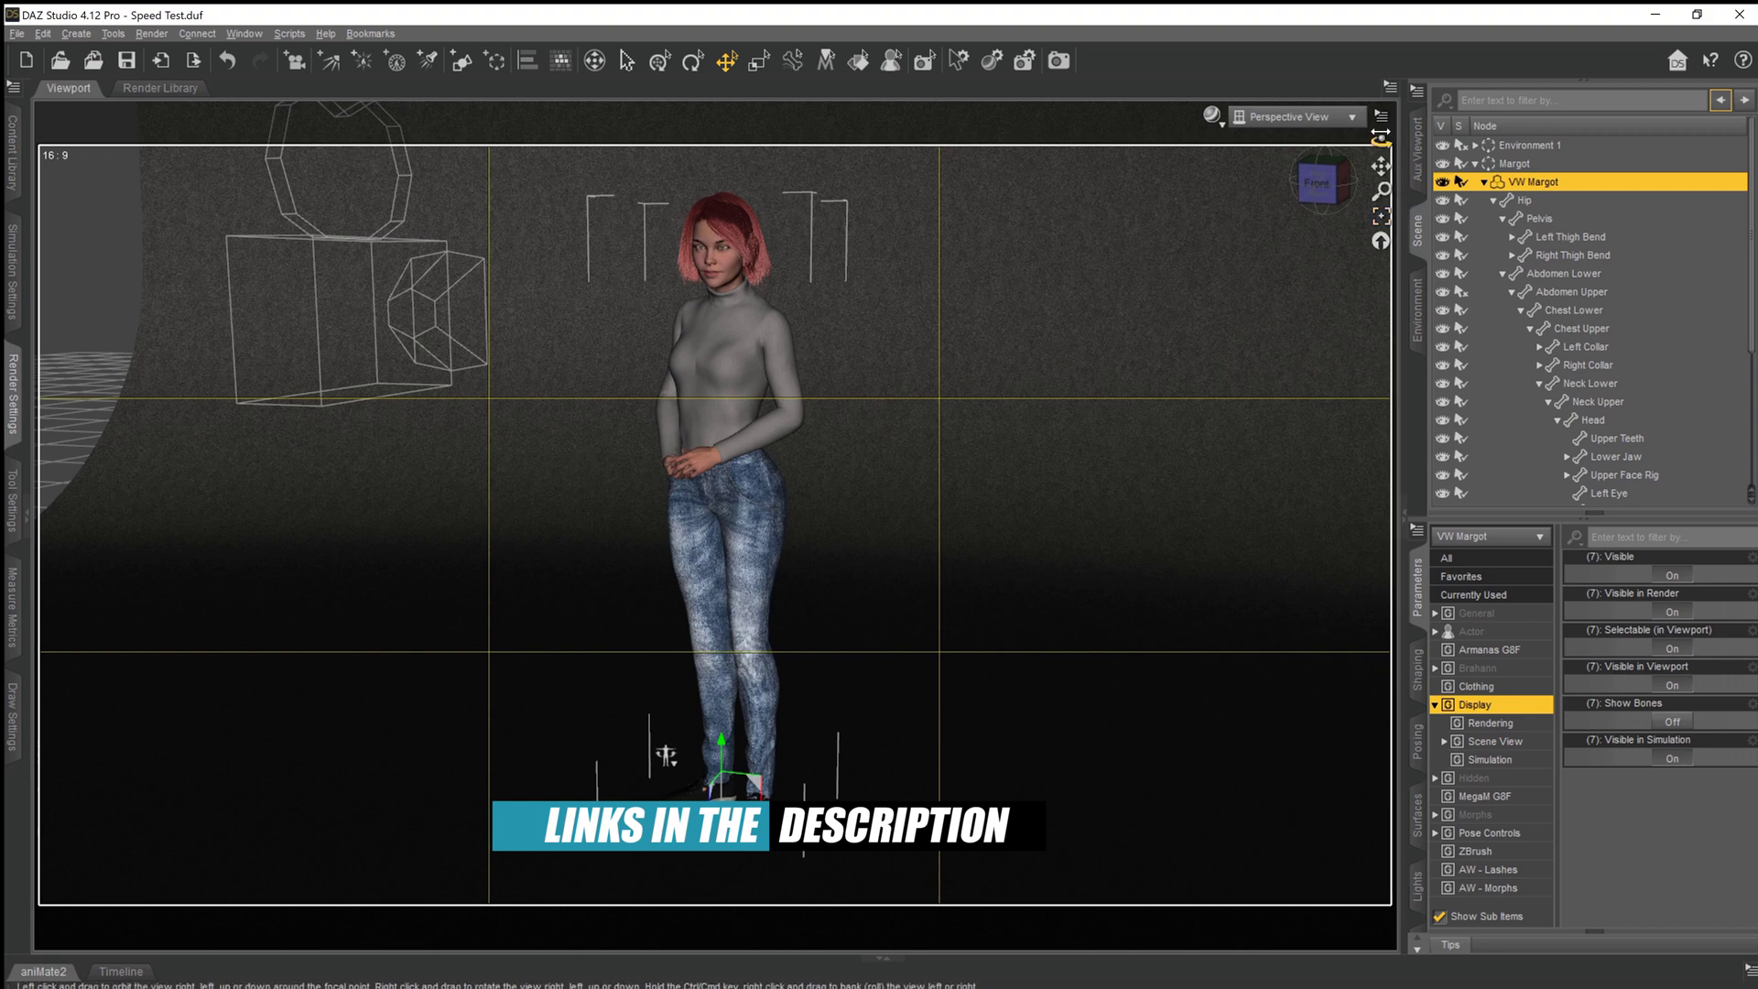
{"action": "left_click_drag", "start_coordinate": [1380, 140], "coordinate": [1247, 144]}
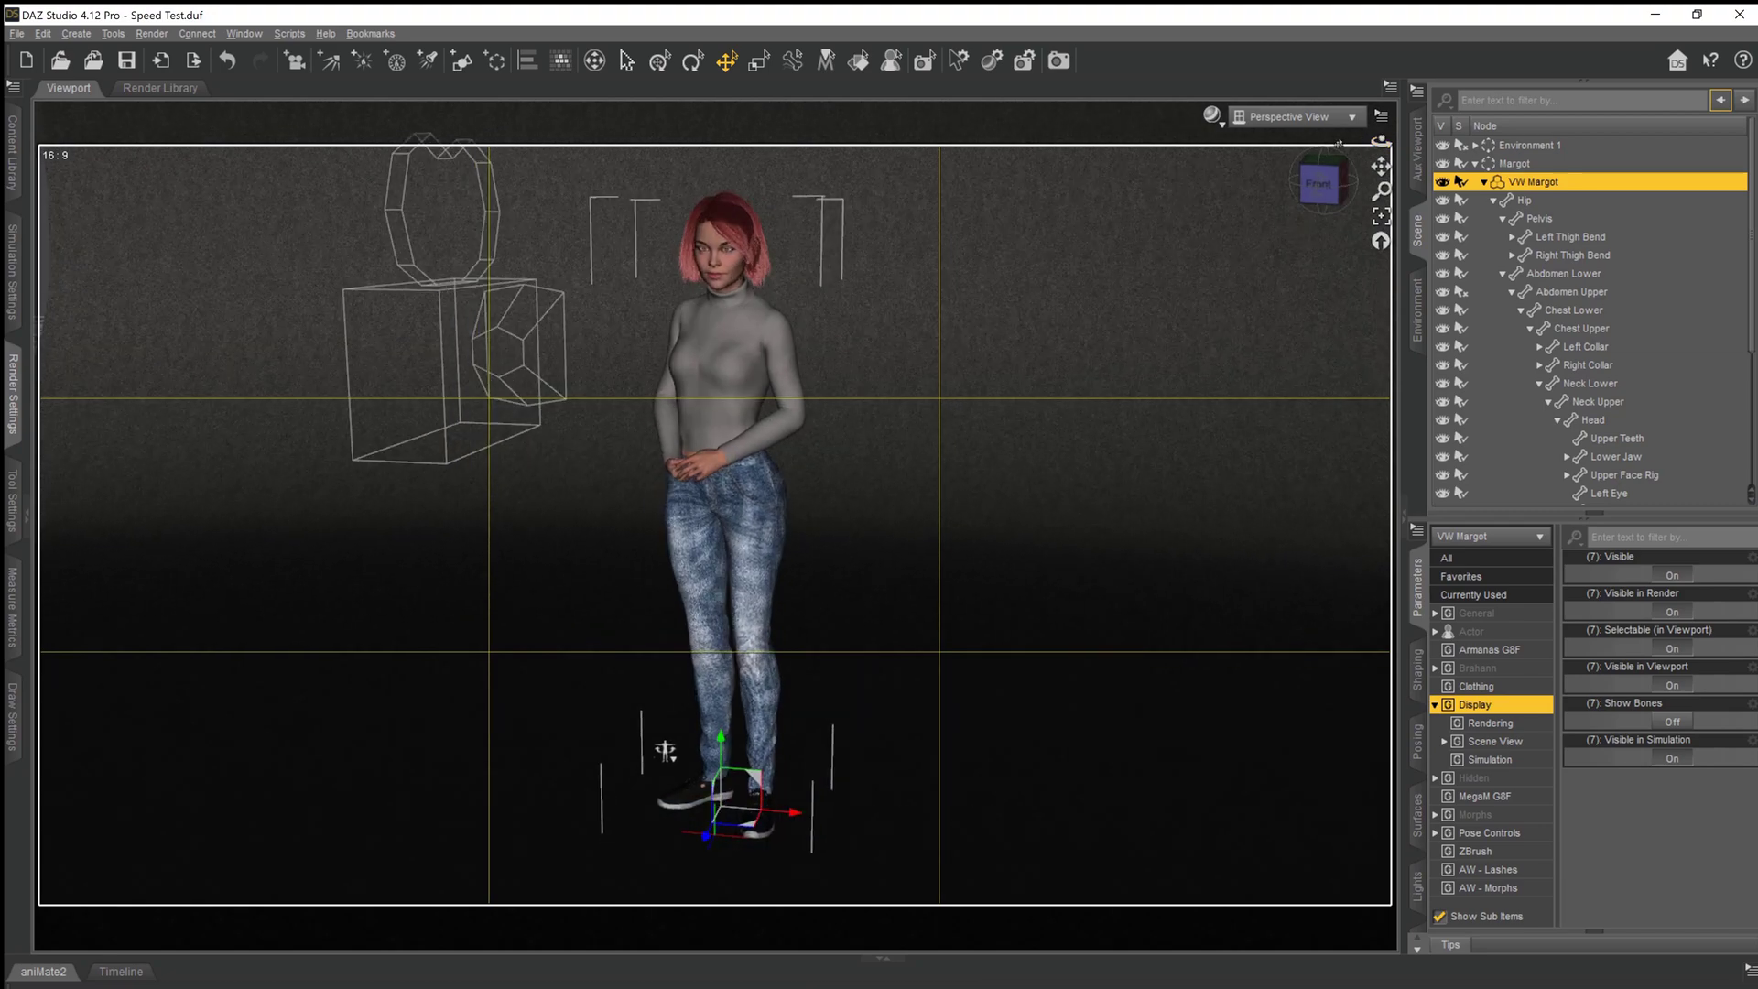
Switch the viewport to the CAM LI Head Shot camera and start a render from the Render menu.
{"action": "left_click", "coordinate": [1273, 117]}
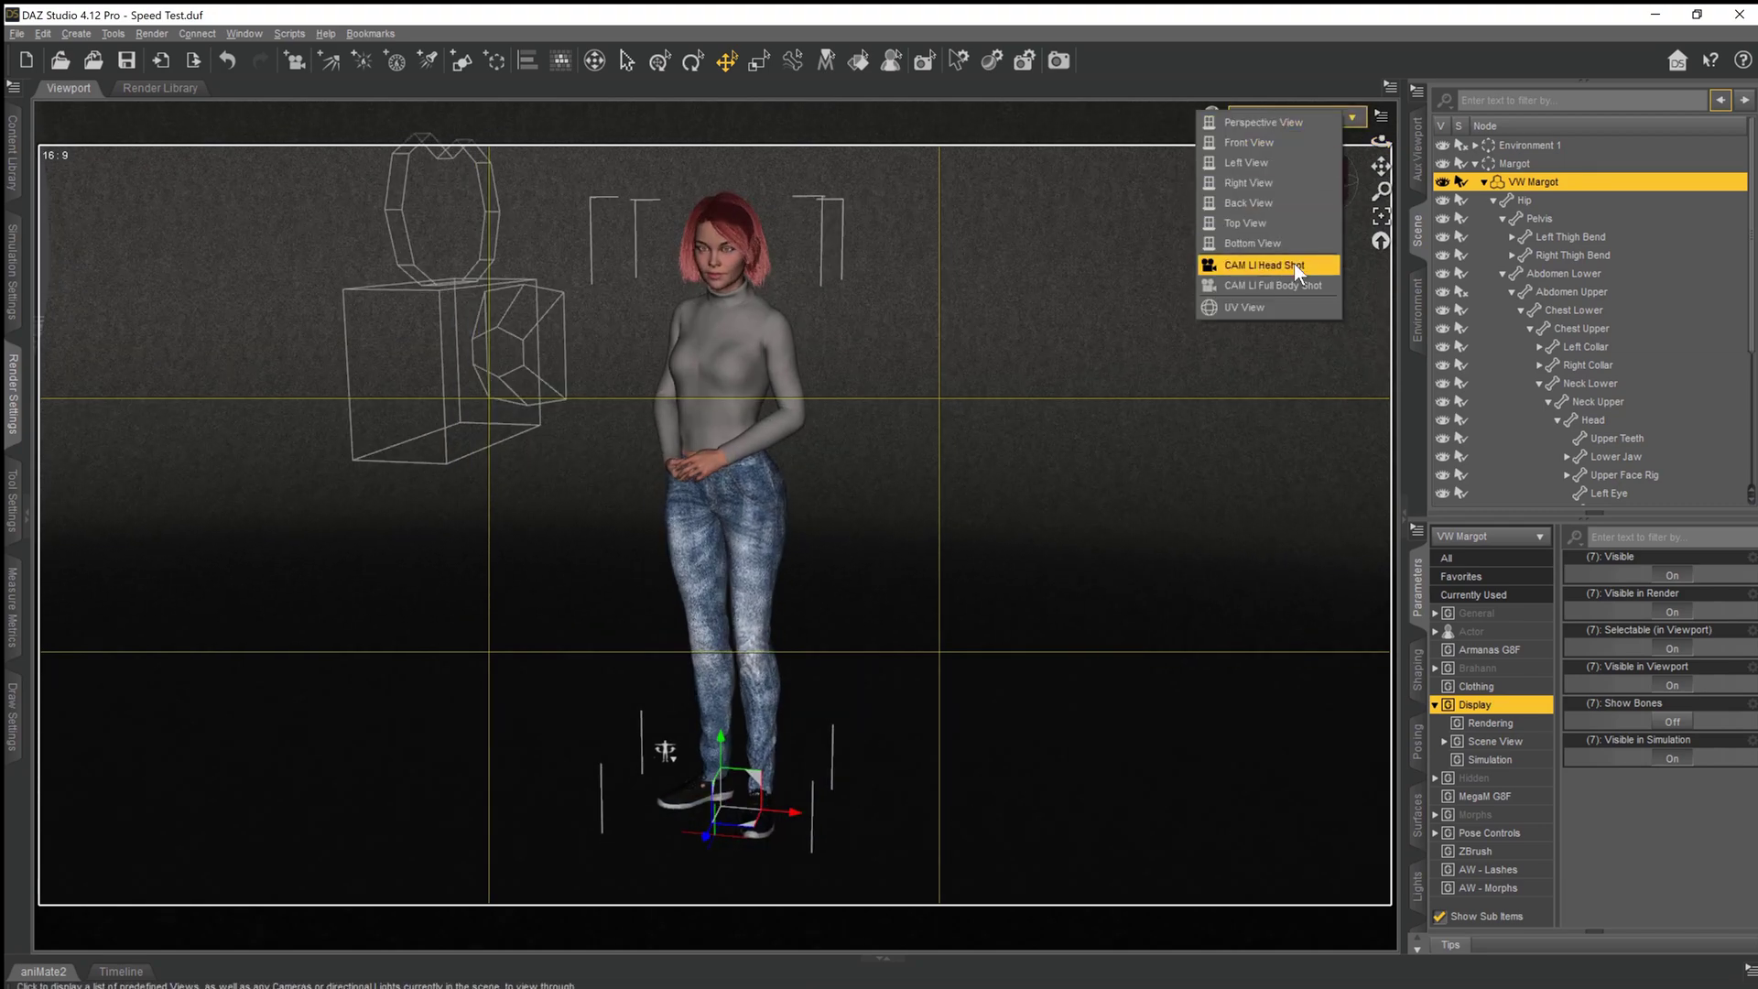
{"action": "left_click", "coordinate": [1294, 265]}
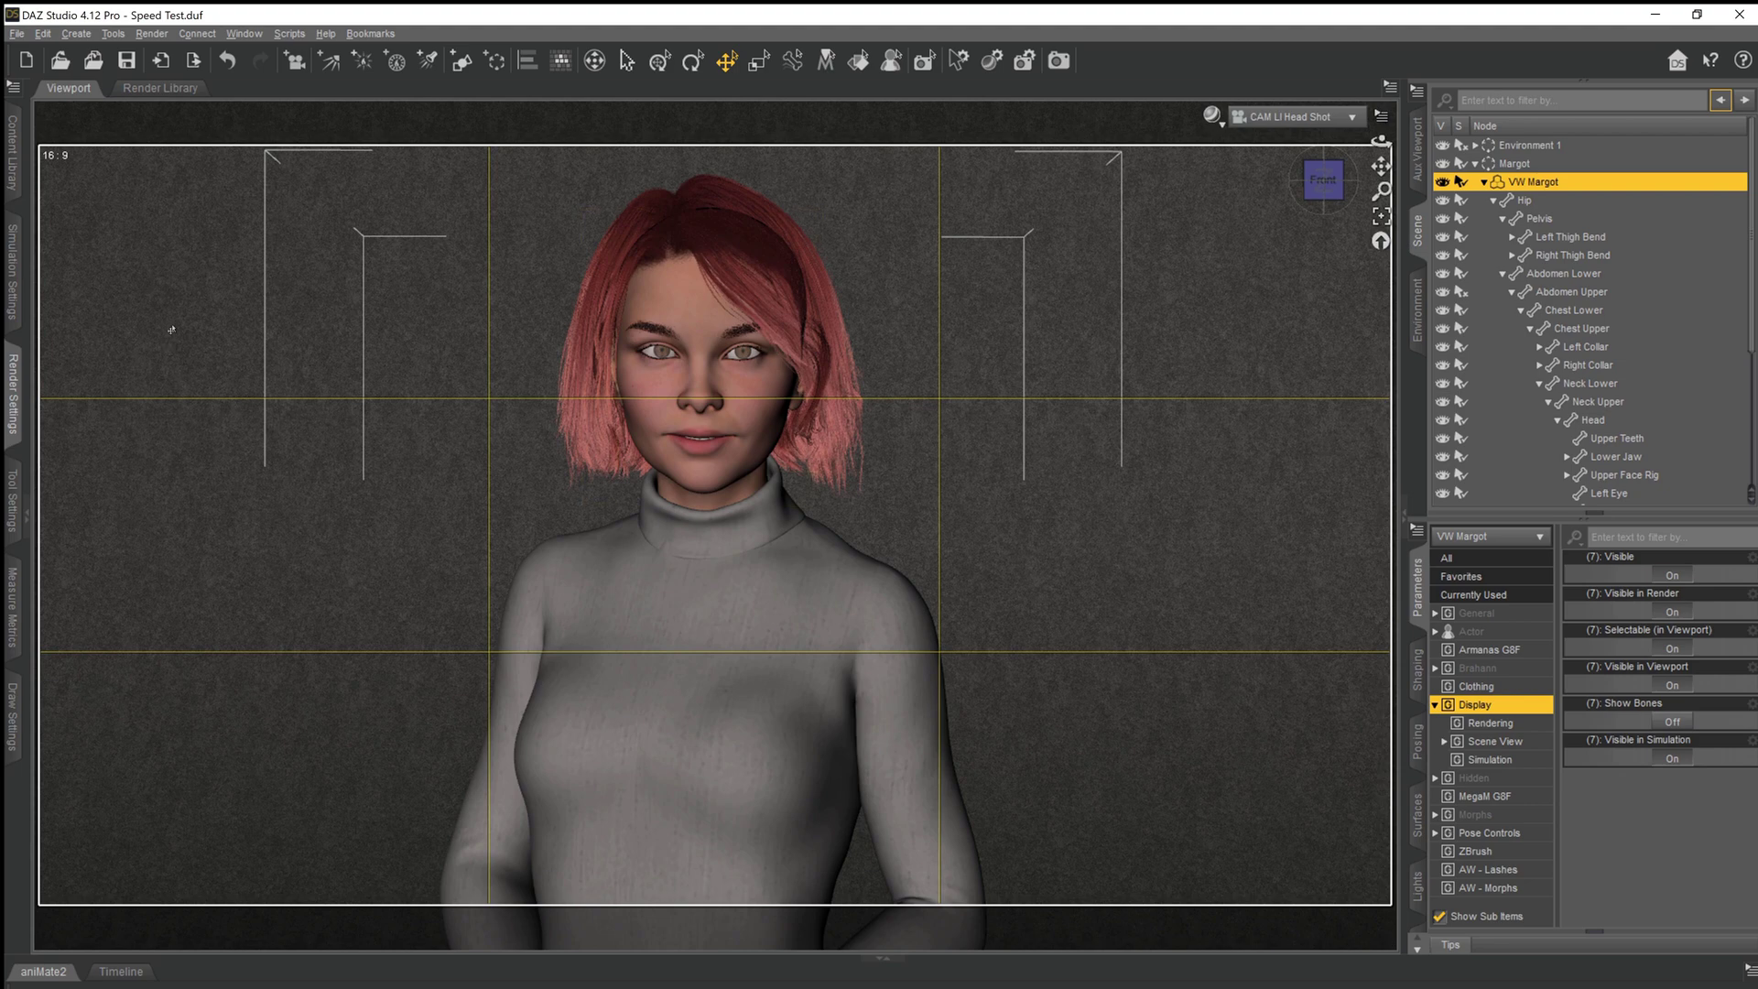
{"action": "left_click", "coordinate": [144, 36]}
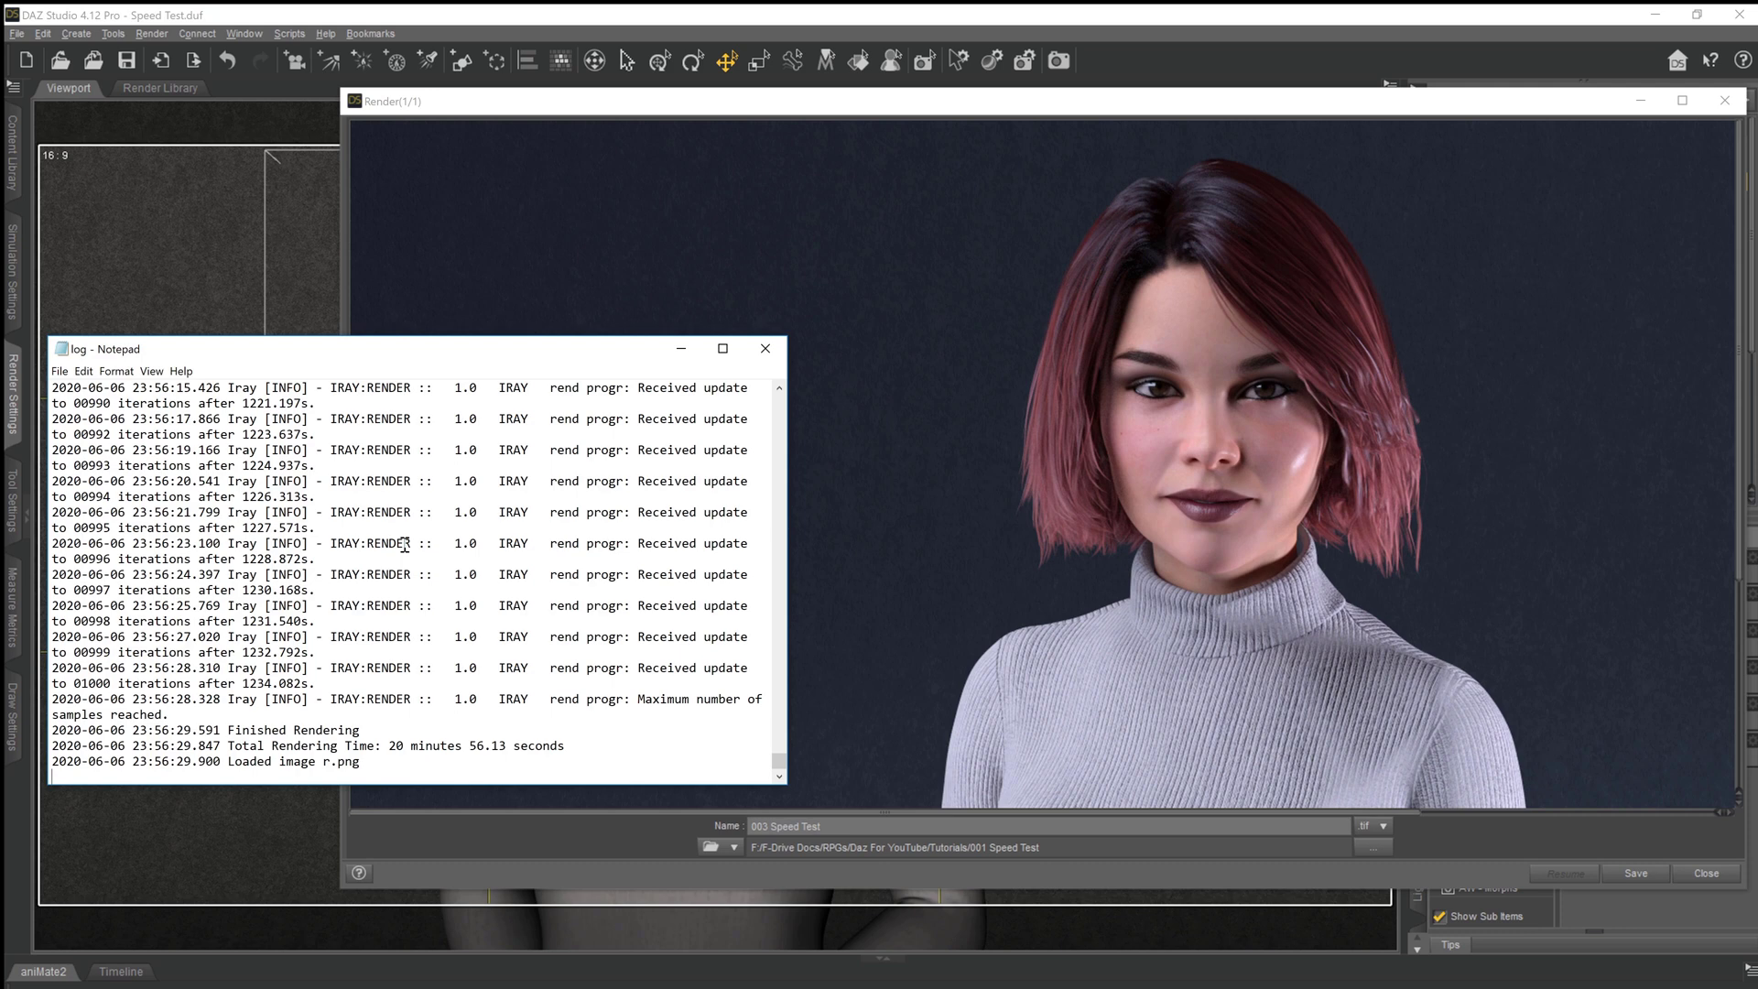
Note the 20 min 56.13 s render time, save the render as '003 Speed Test 1', and close the log.
{"action": "left_click_drag", "start_coordinate": [388, 747], "coordinate": [570, 746]}
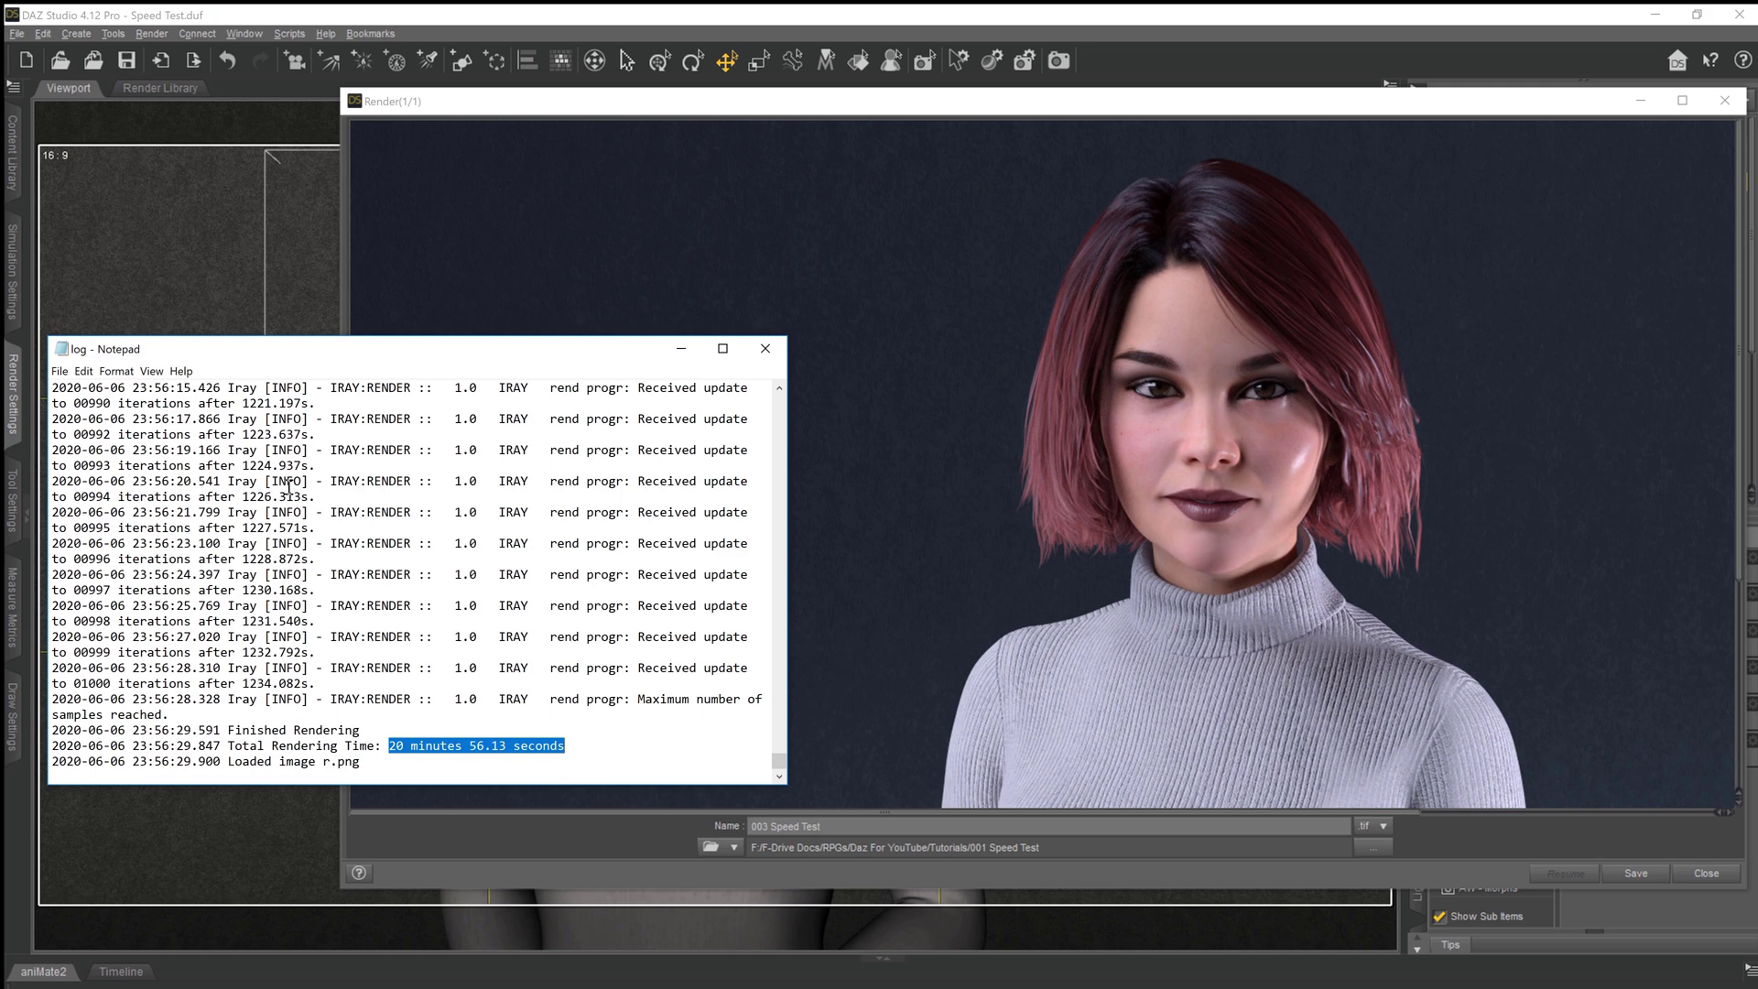
{"action": "left_click", "coordinate": [325, 494]}
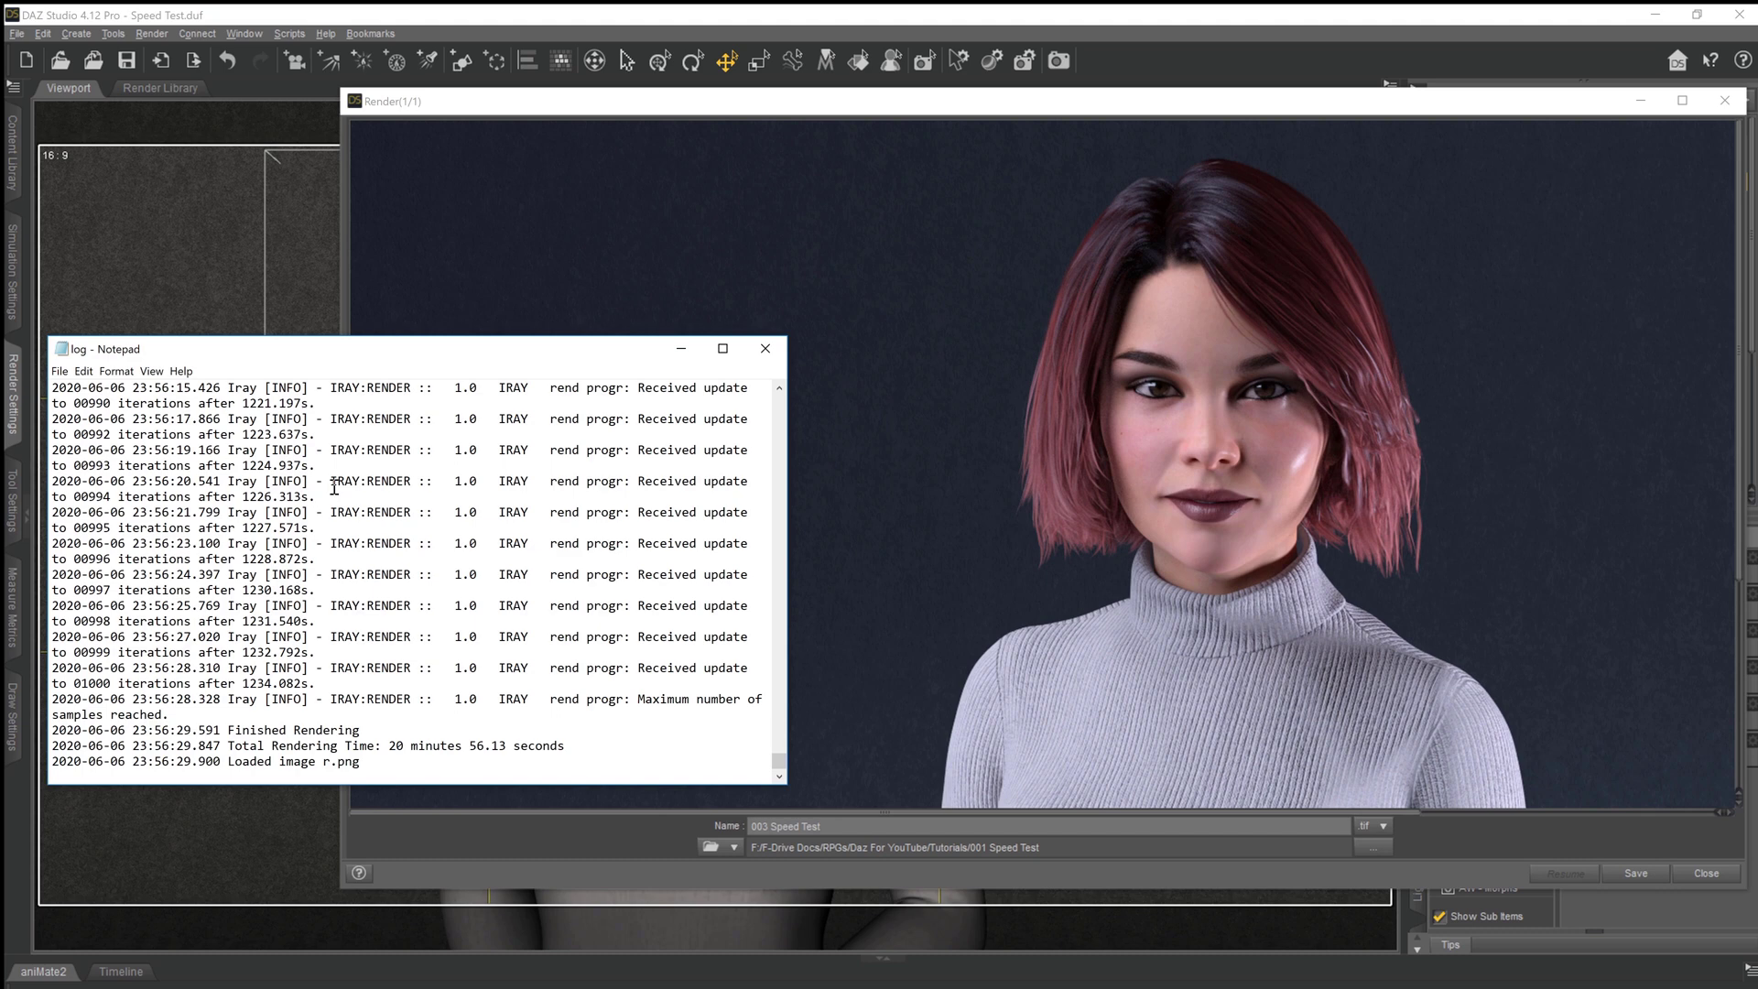
{"action": "left_click", "coordinate": [852, 825]}
{"action": "type", "text": "1"}
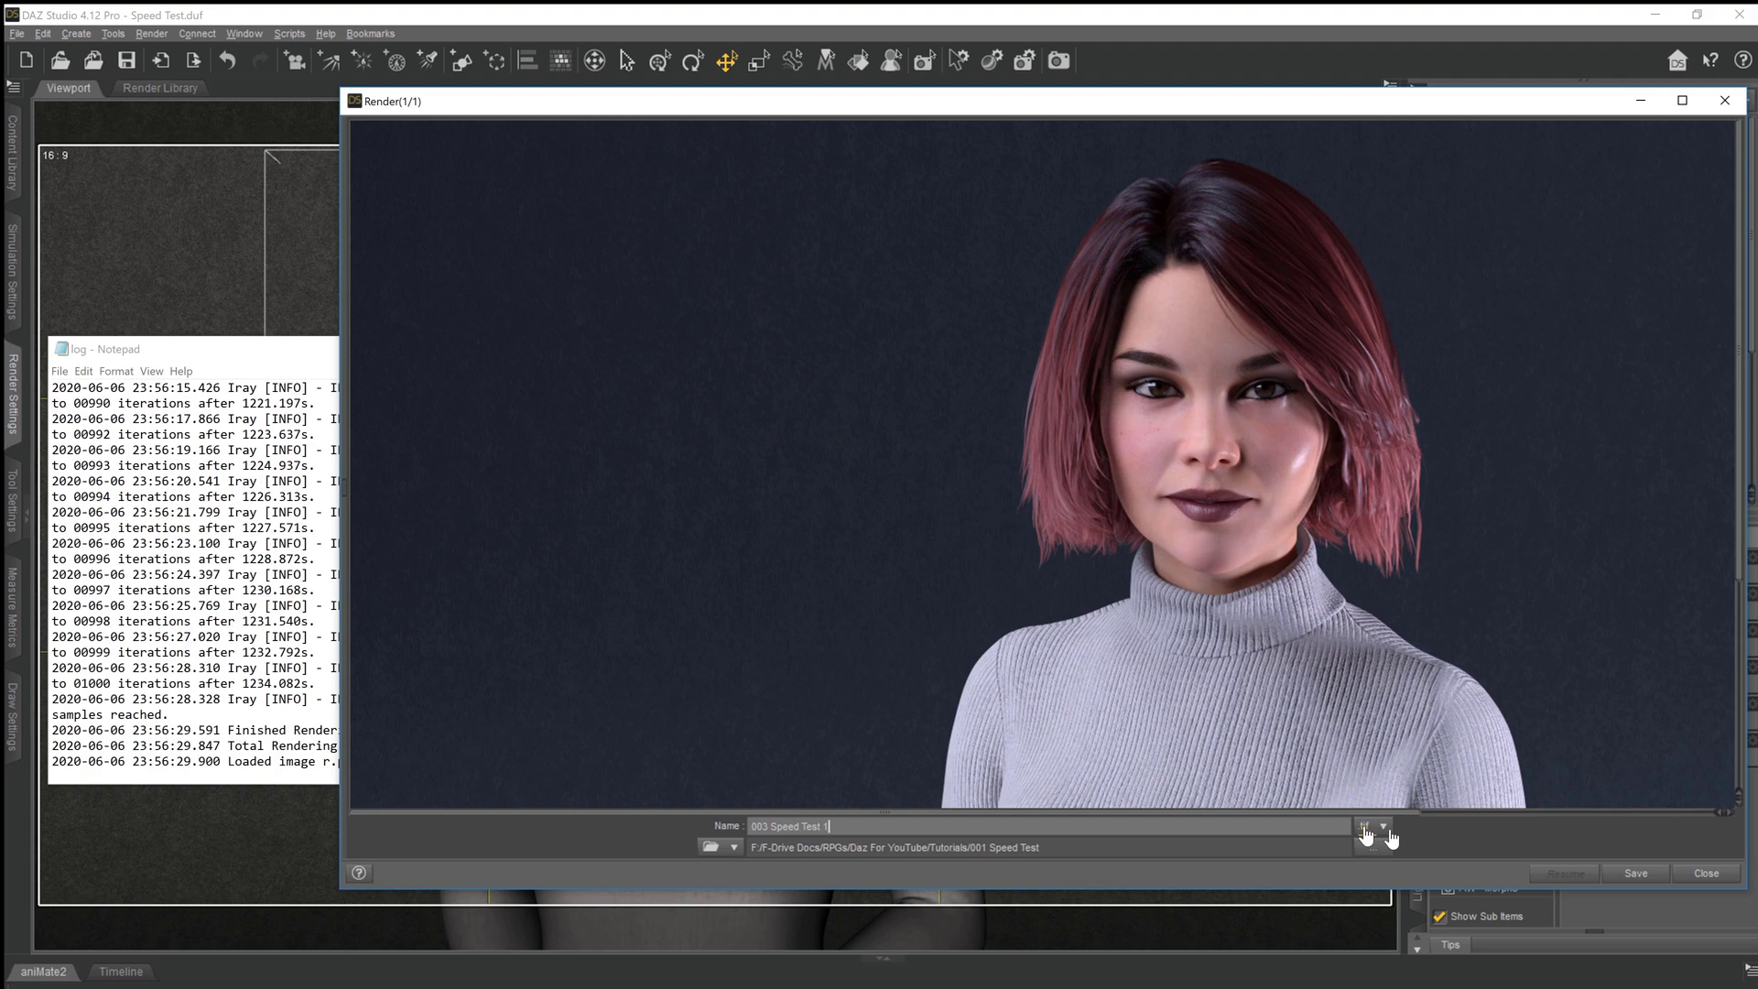
{"action": "left_click", "coordinate": [1633, 874]}
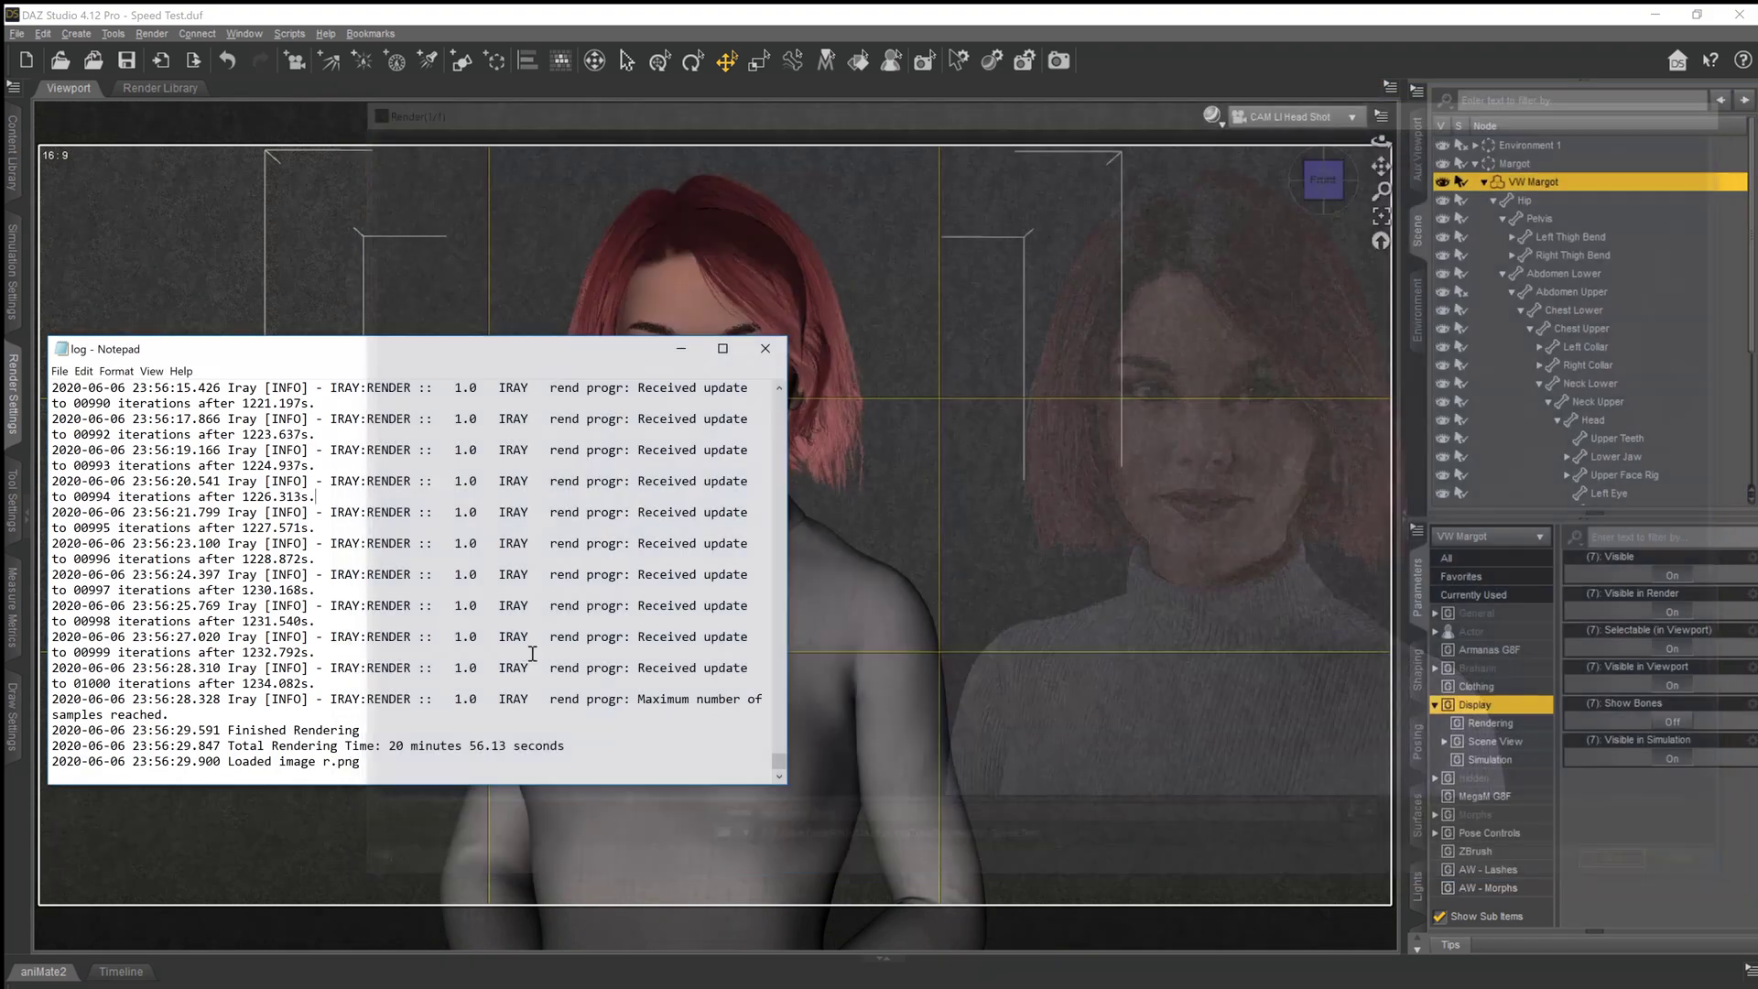
{"action": "left_click_drag", "start_coordinate": [580, 344], "coordinate": [836, 345]}
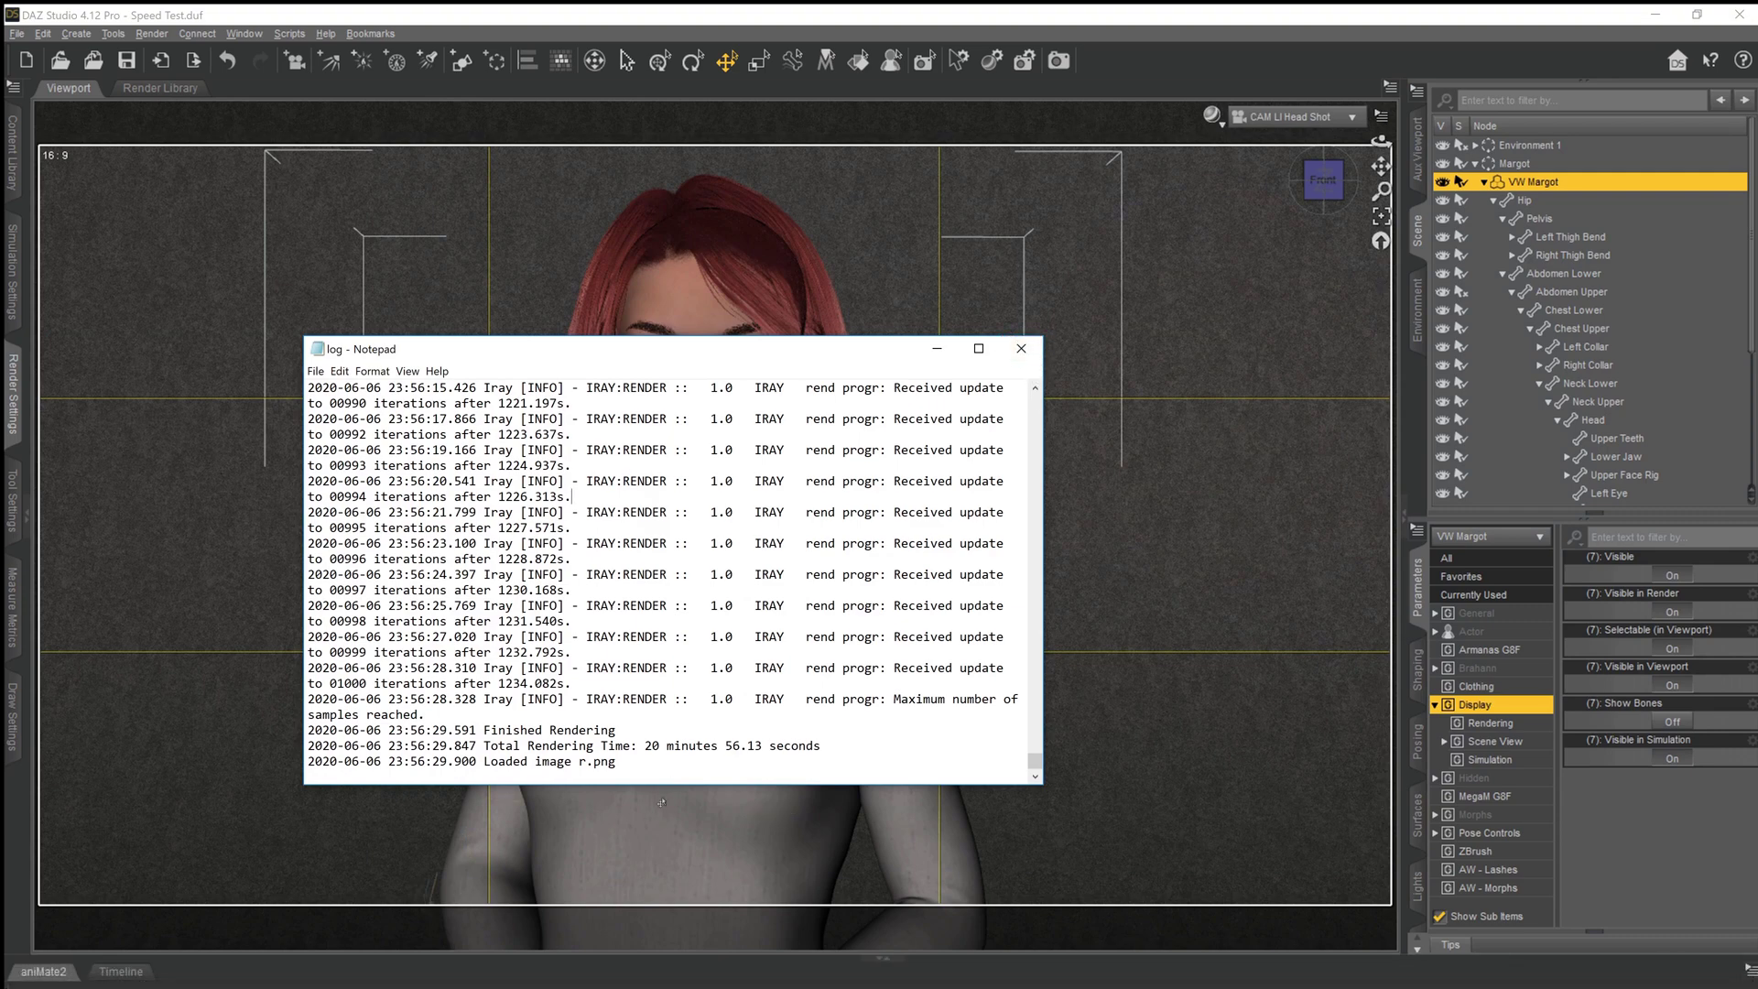
{"action": "left_click", "coordinate": [1021, 349]}
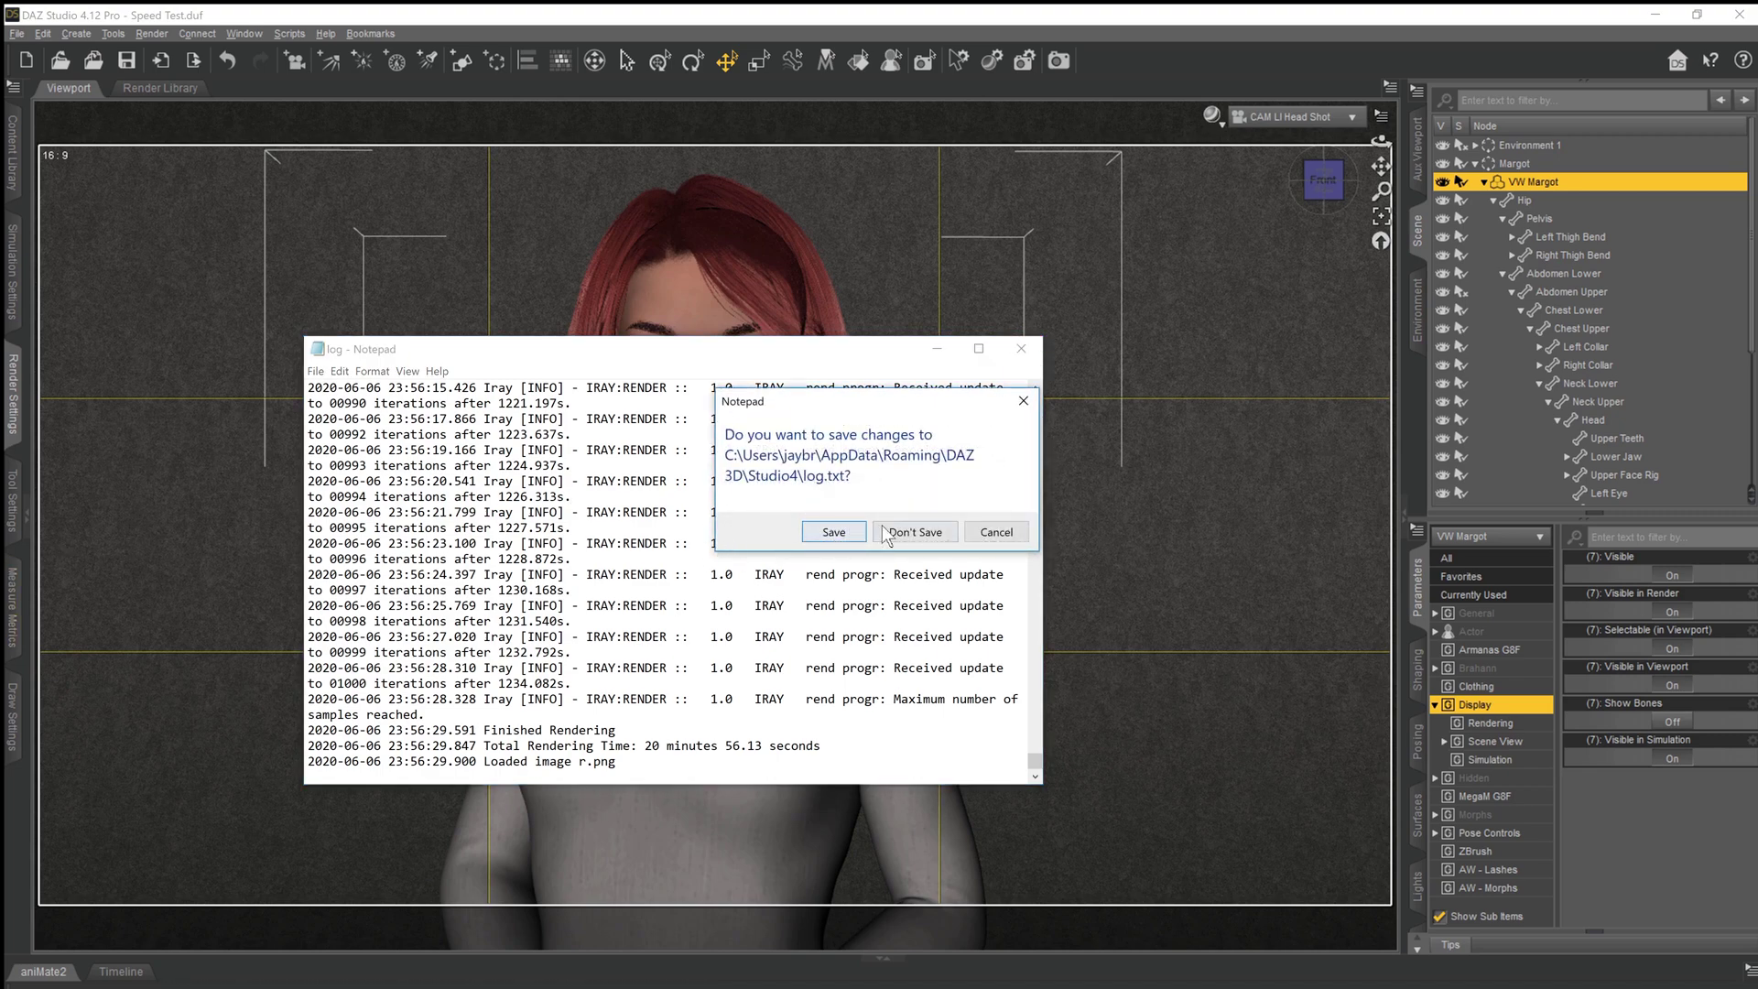
Discard the log changes, collapse the Pelvis branch, and switch to Perspective View.
{"action": "left_click", "coordinate": [886, 534]}
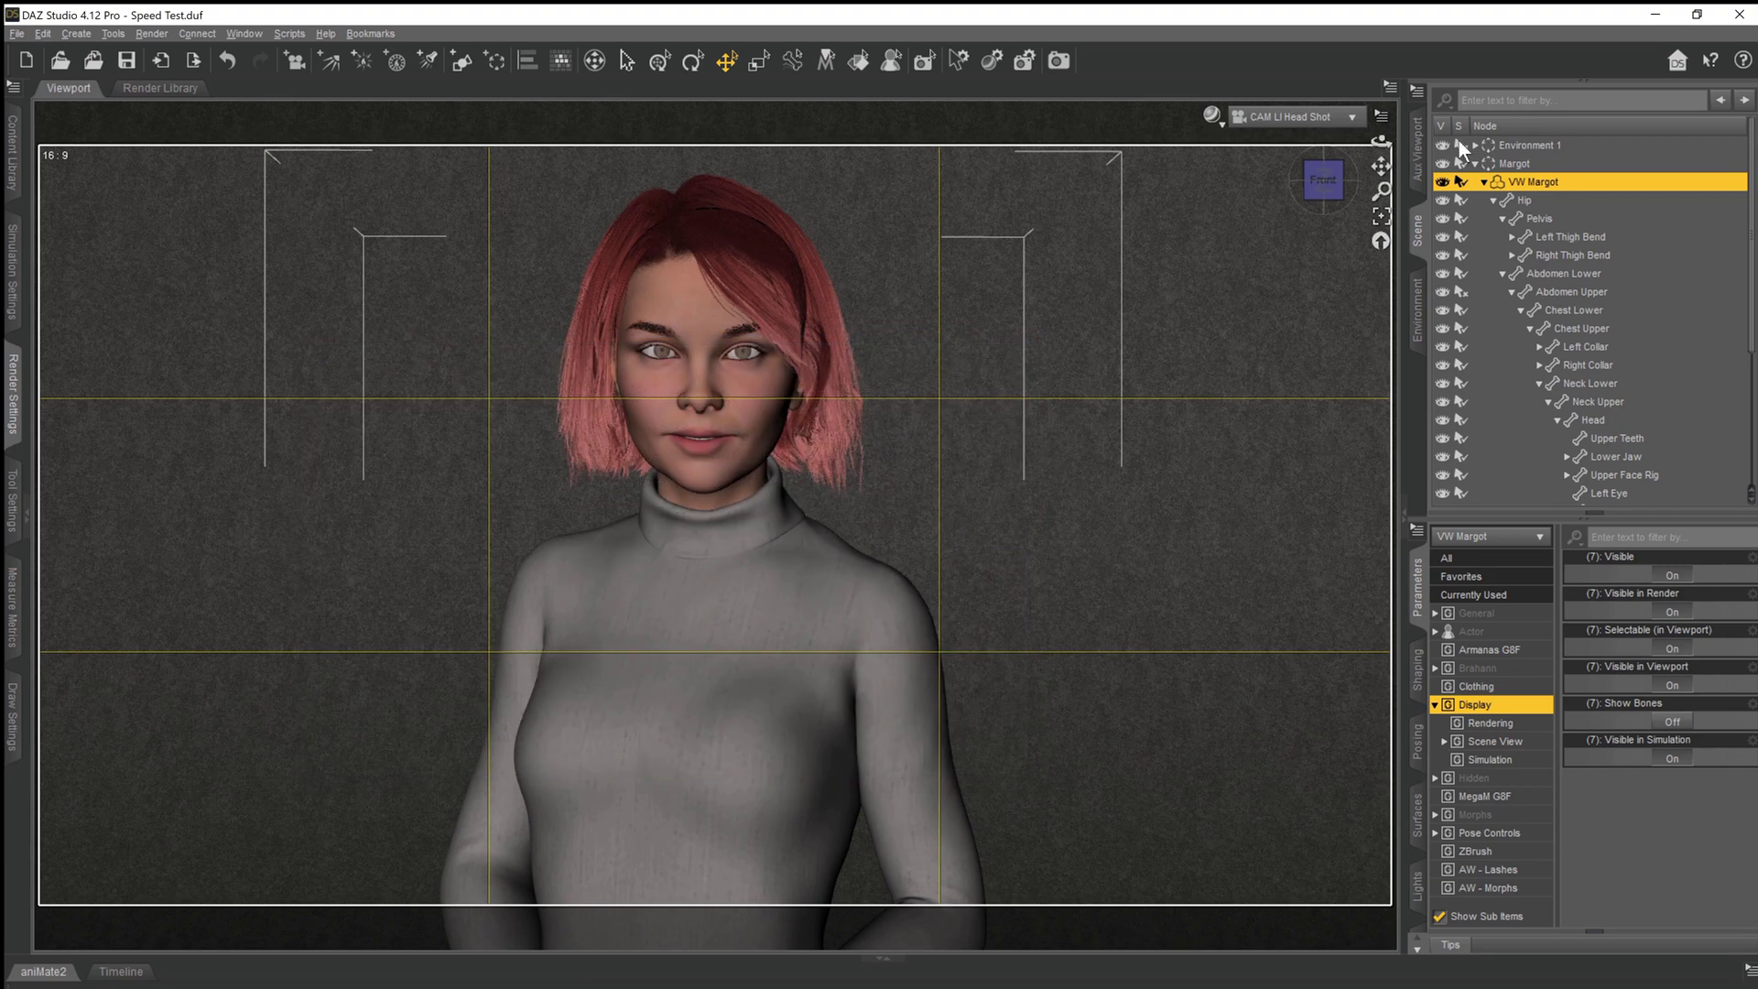
{"action": "left_click", "coordinate": [1503, 217]}
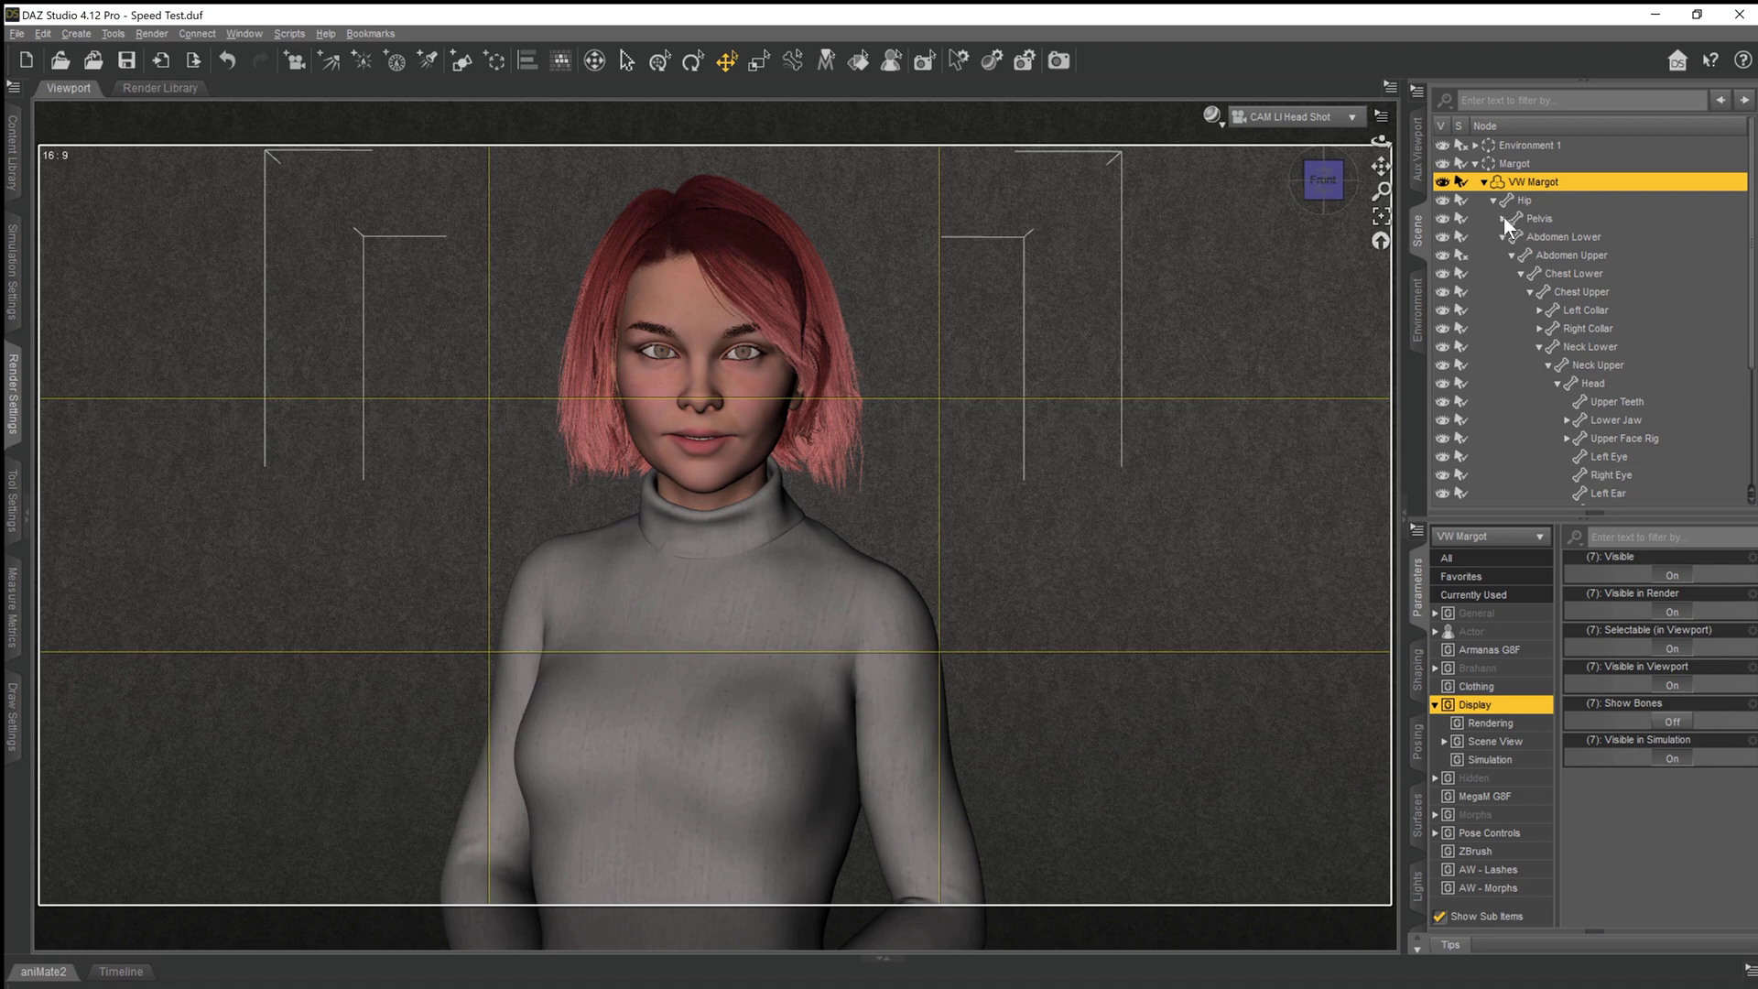
{"action": "left_click", "coordinate": [1286, 114]}
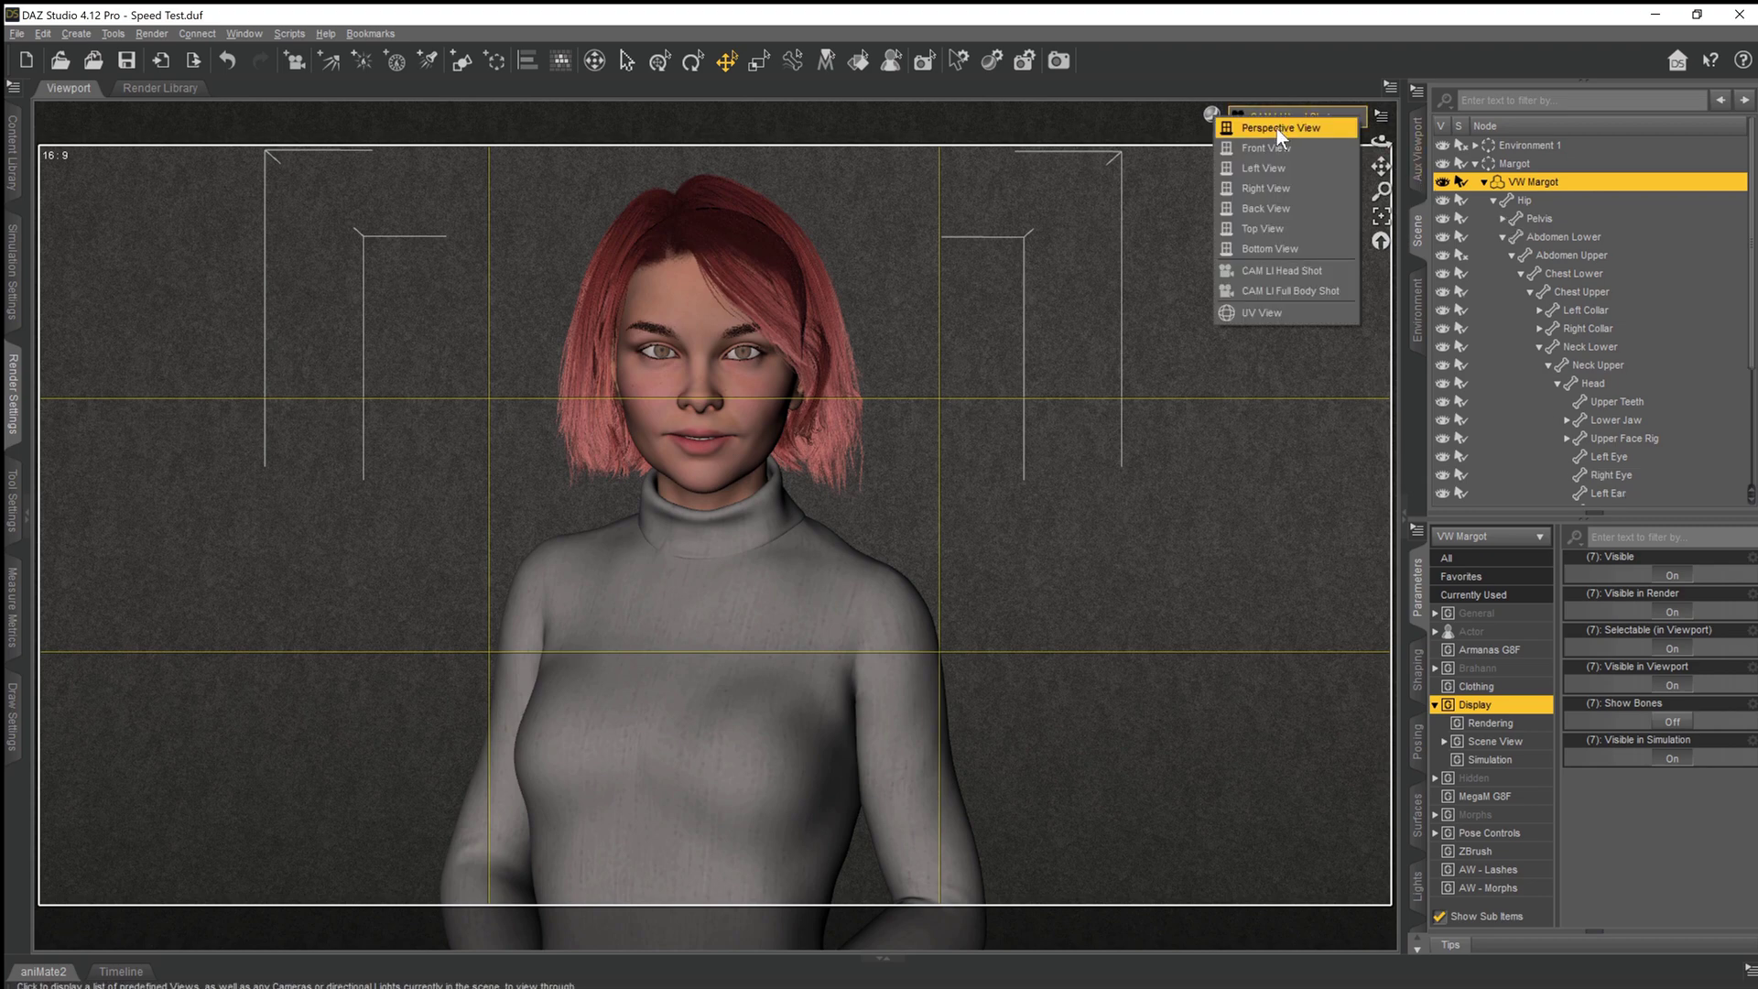
{"action": "left_click", "coordinate": [1276, 128]}
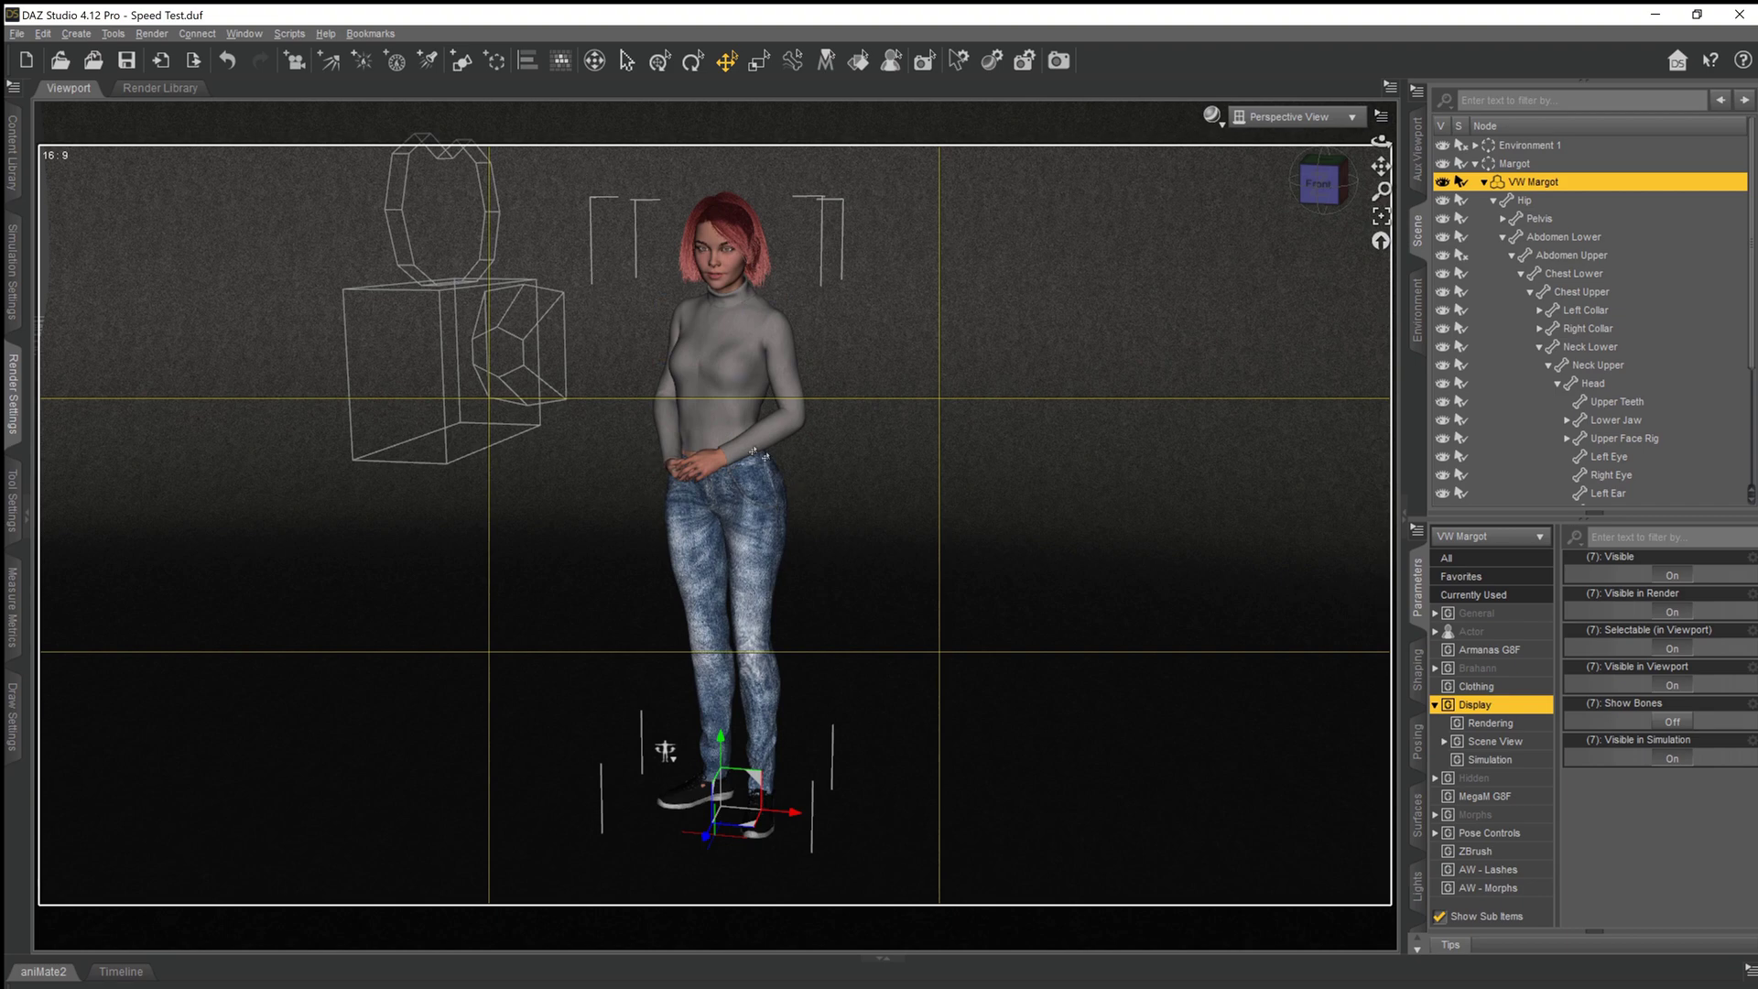
Compare the CAM LI Head Shot camera with Perspective View, ending on Perspective View.
{"action": "left_click", "coordinate": [1269, 118]}
{"action": "left_click", "coordinate": [1234, 276]}
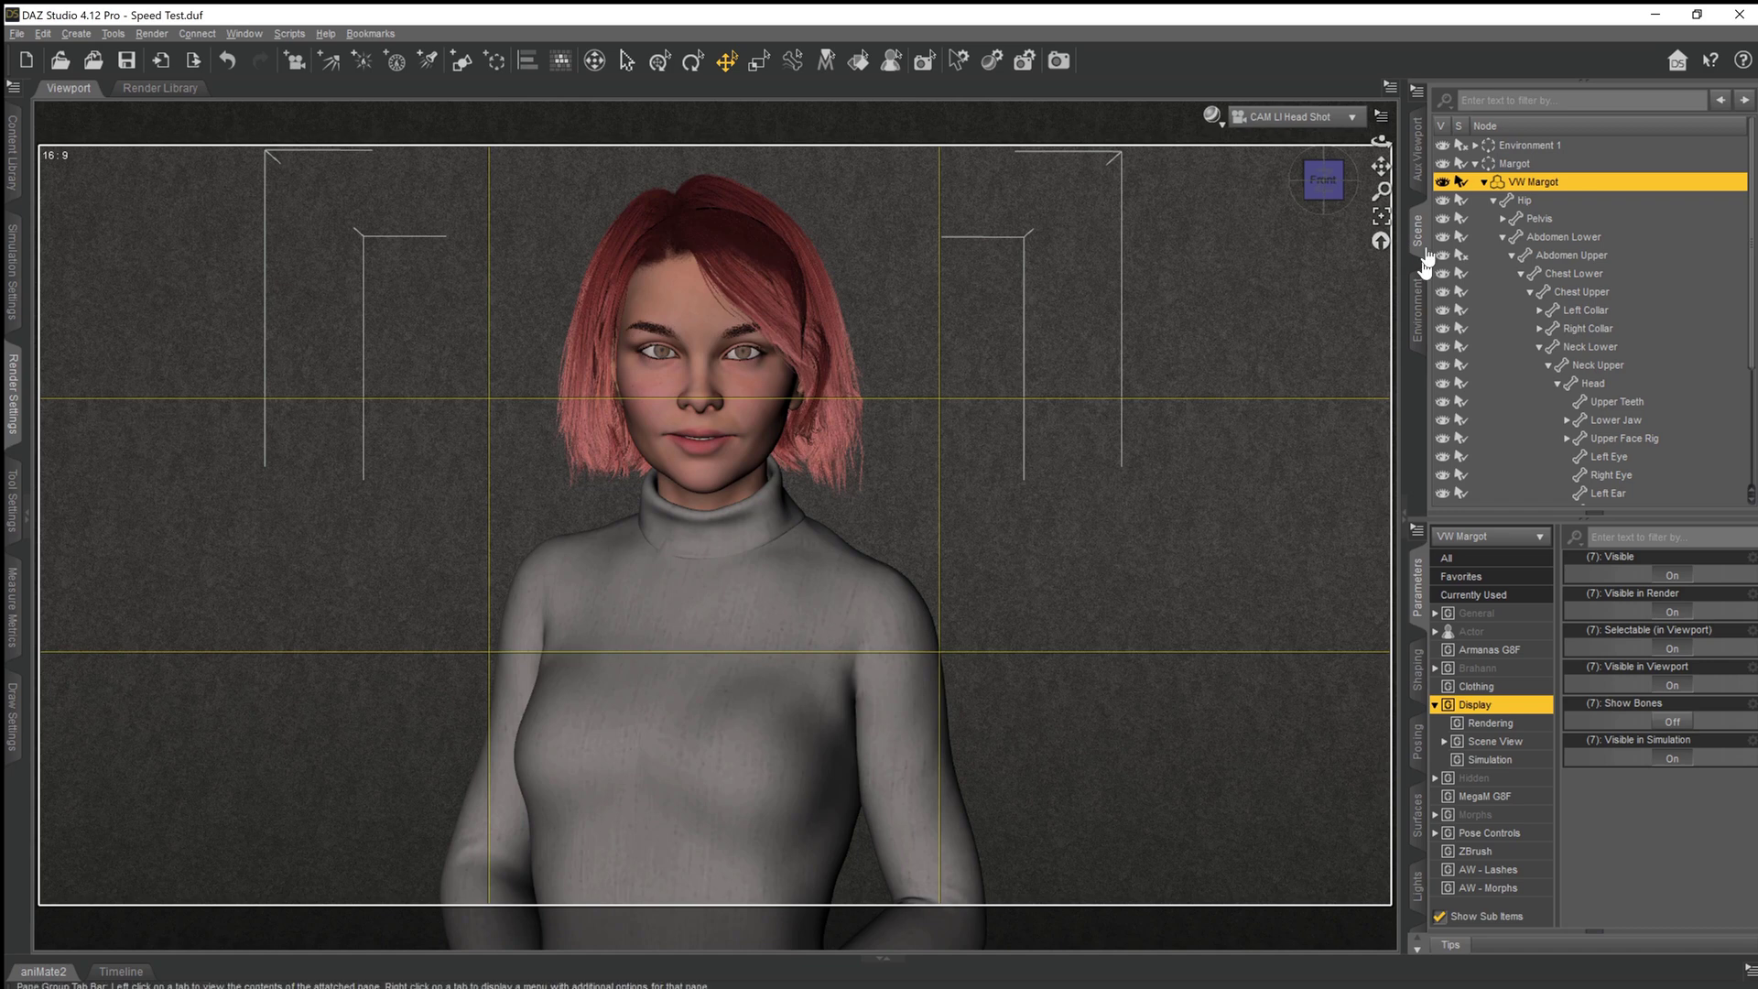
{"action": "left_click", "coordinate": [1289, 118]}
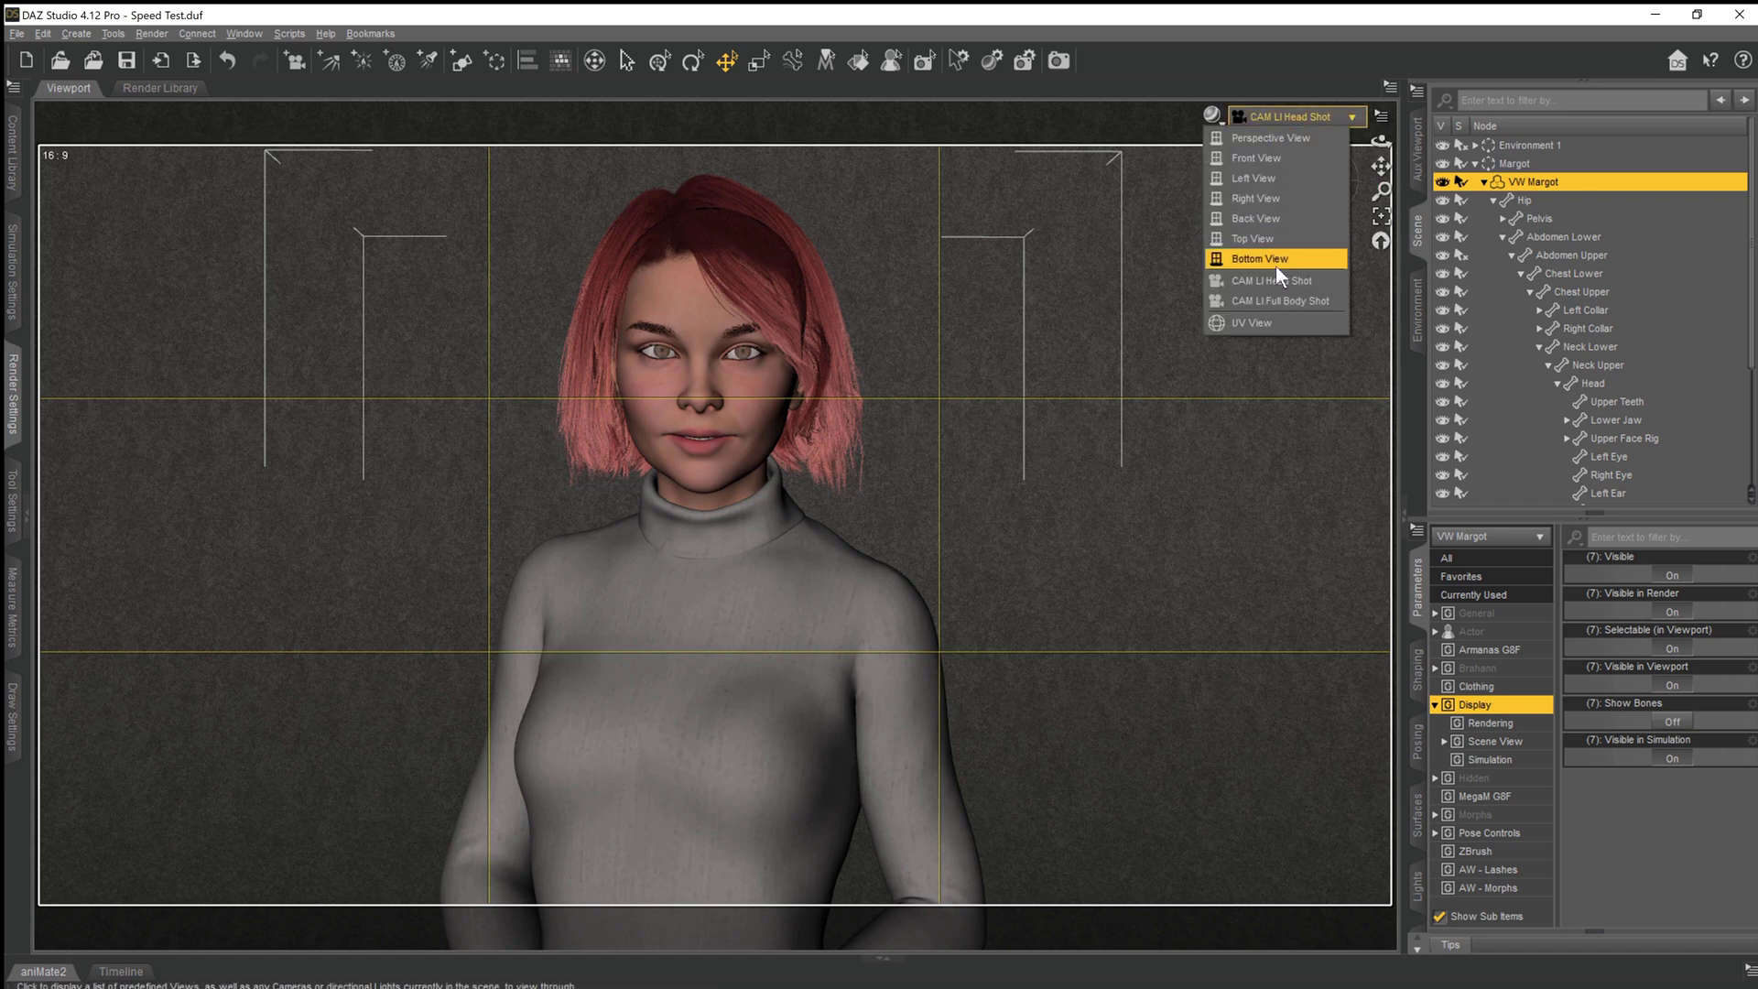
{"action": "left_click", "coordinate": [1255, 277]}
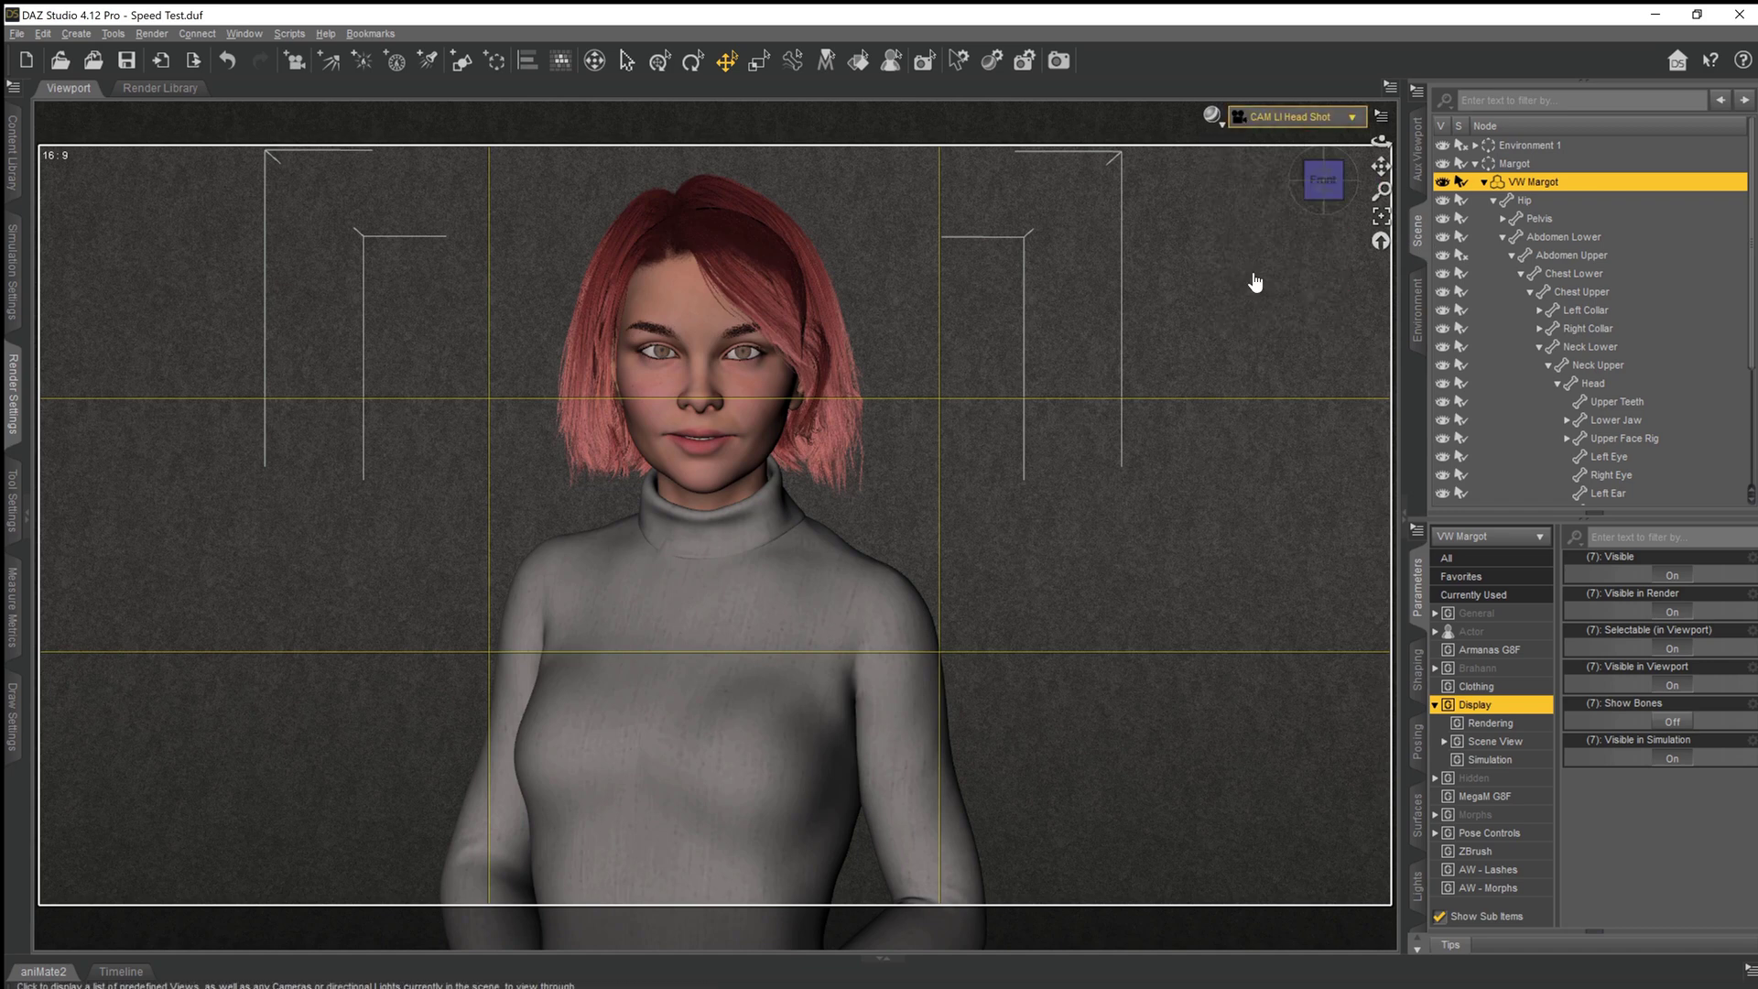
{"action": "left_click", "coordinate": [1282, 118]}
{"action": "left_click", "coordinate": [1249, 132]}
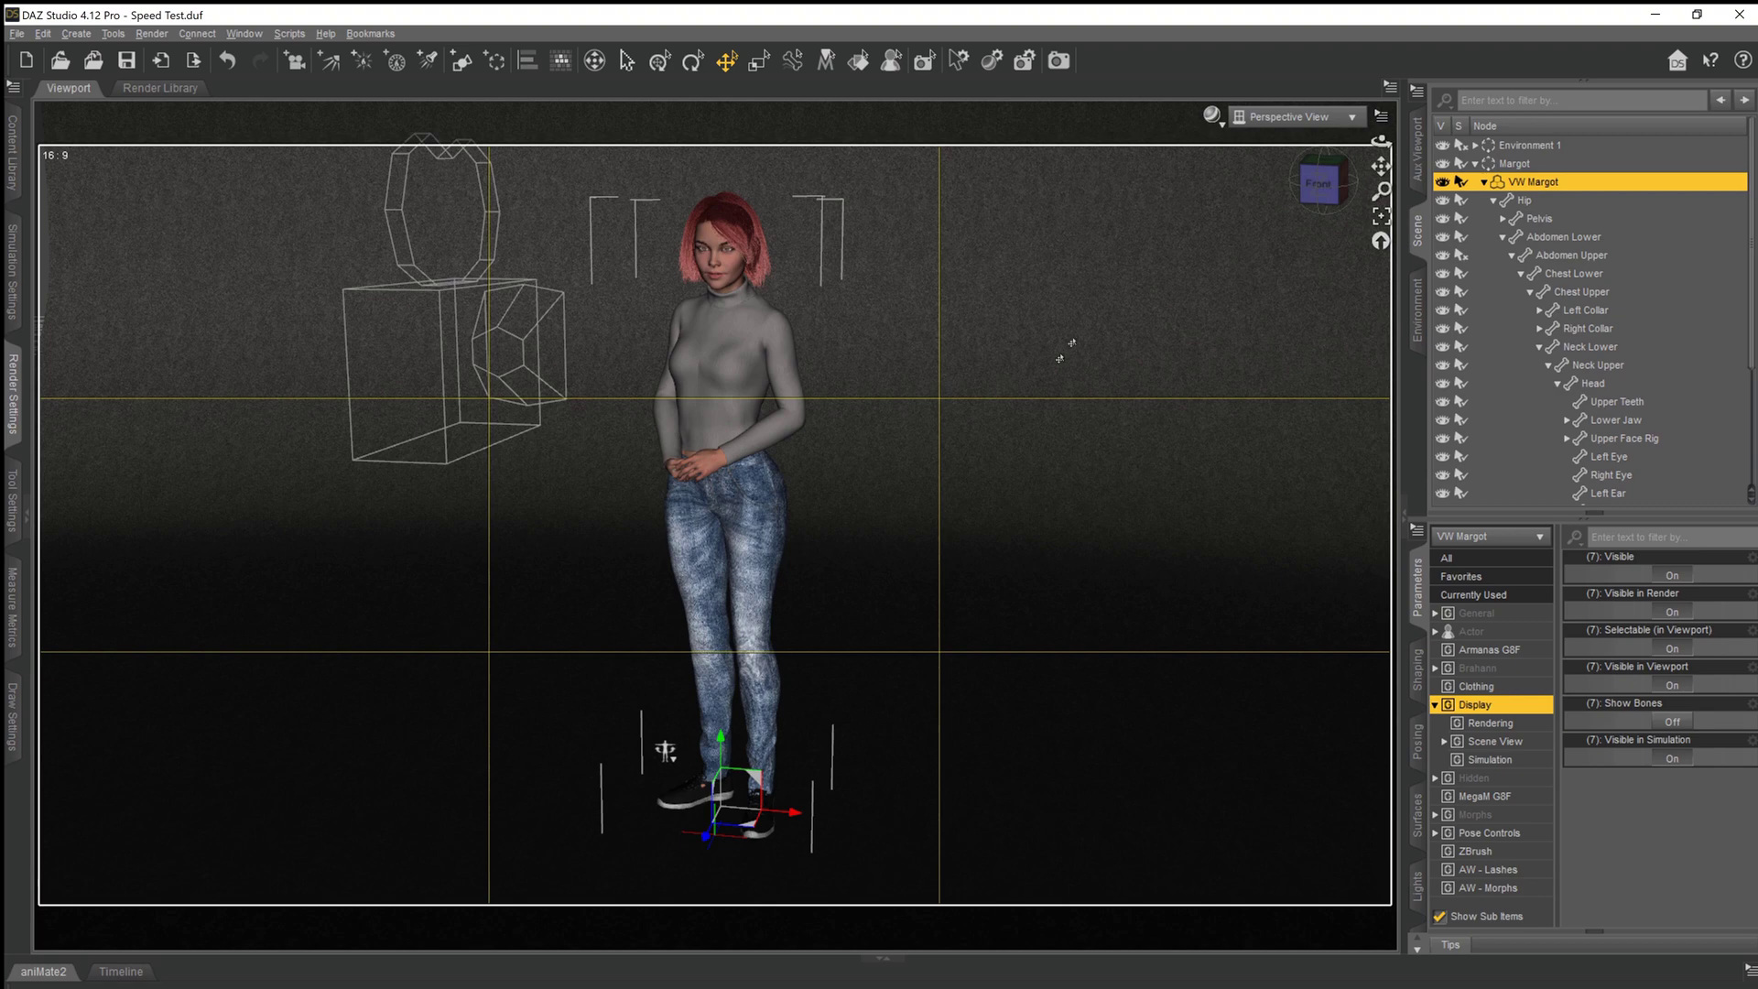
{"action": "left_click", "coordinate": [1284, 118]}
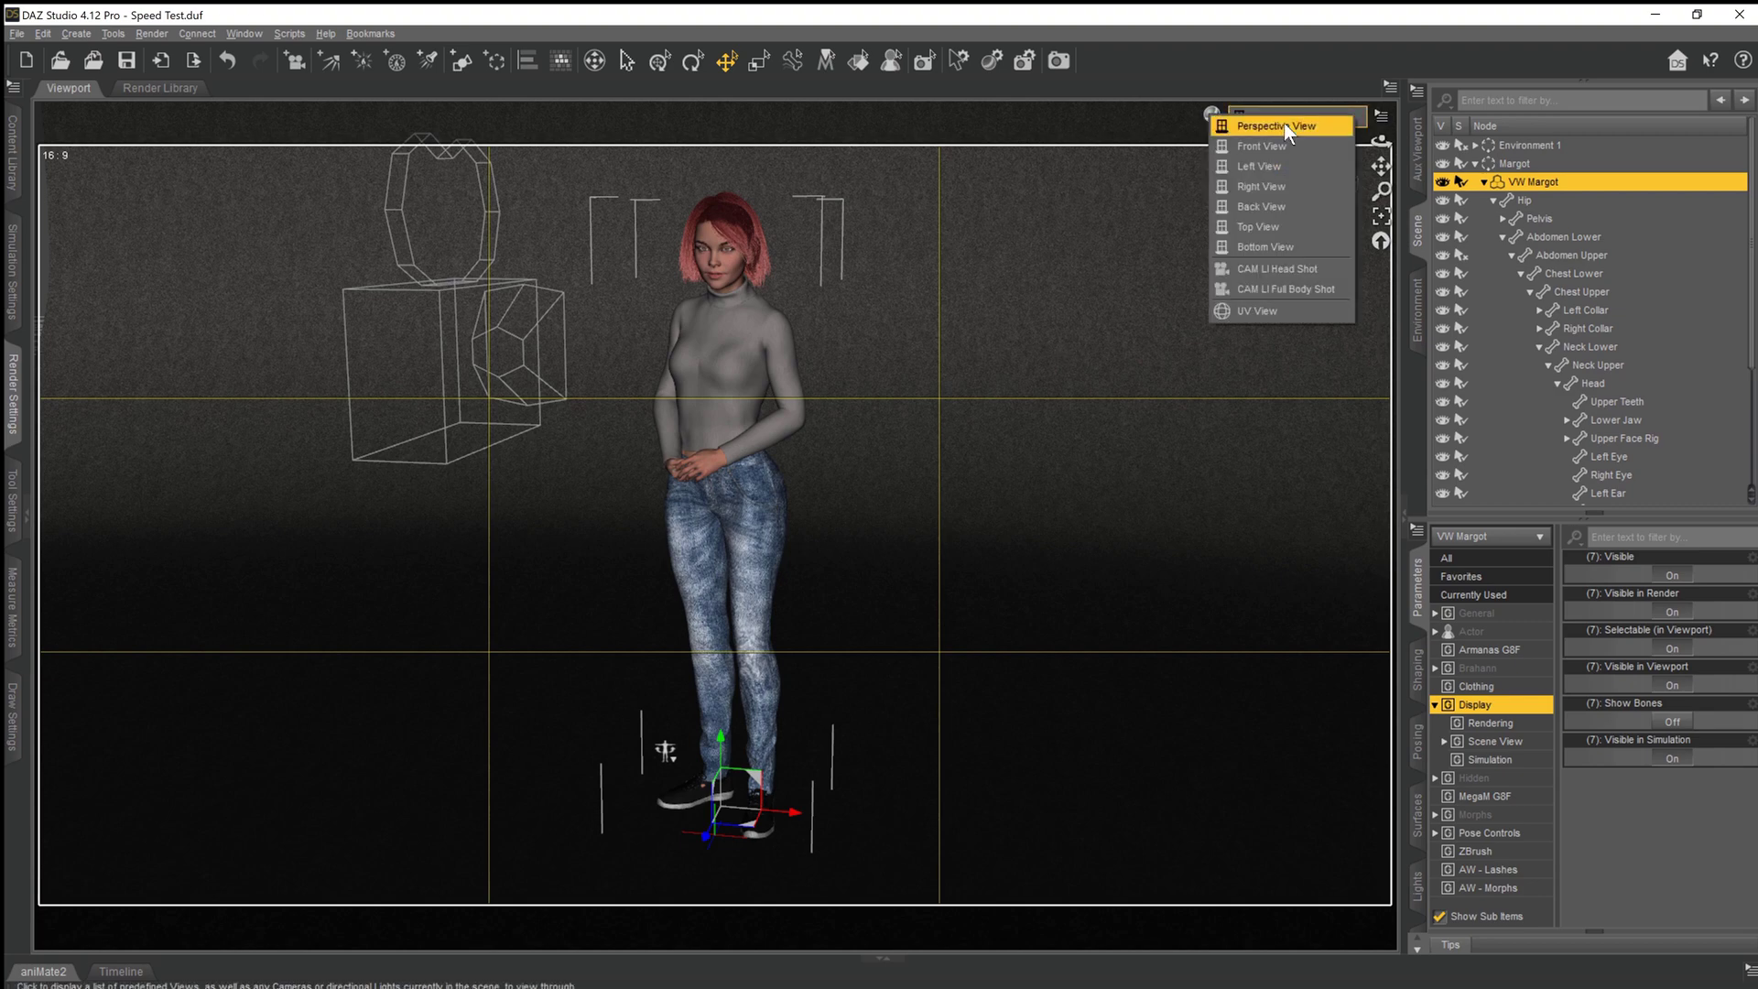
{"action": "left_click", "coordinate": [1287, 267]}
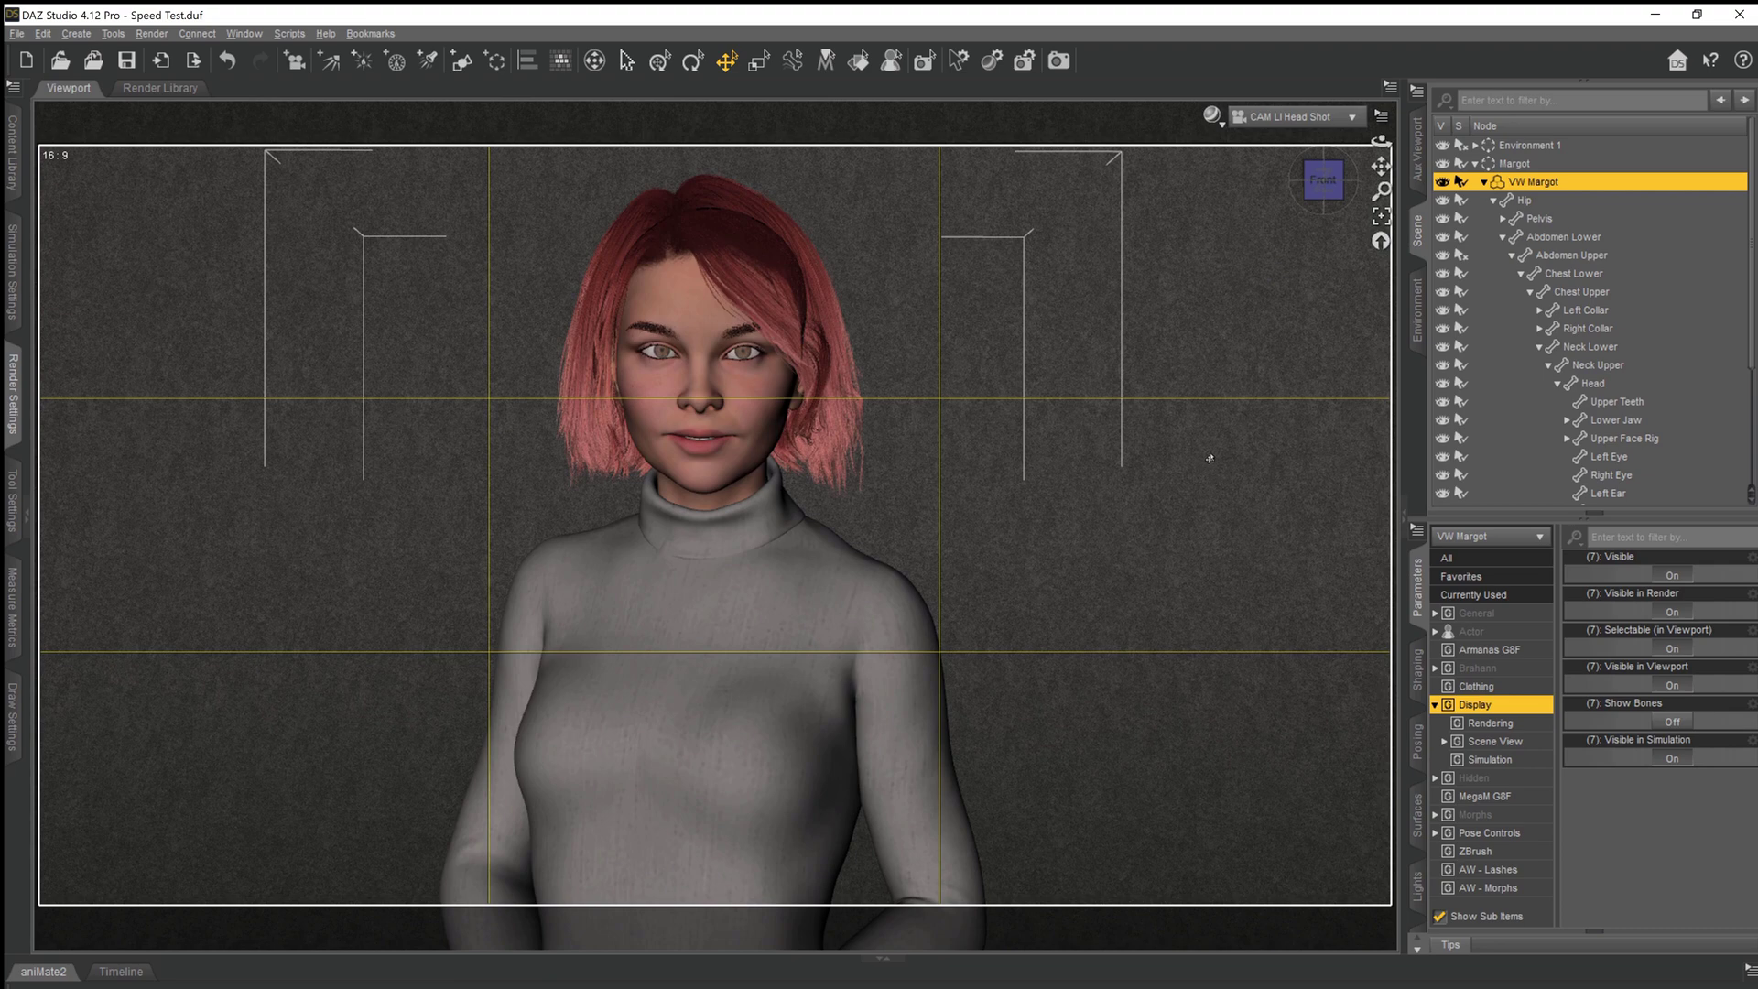
{"action": "left_click", "coordinate": [1278, 118]}
{"action": "left_click", "coordinate": [1265, 134]}
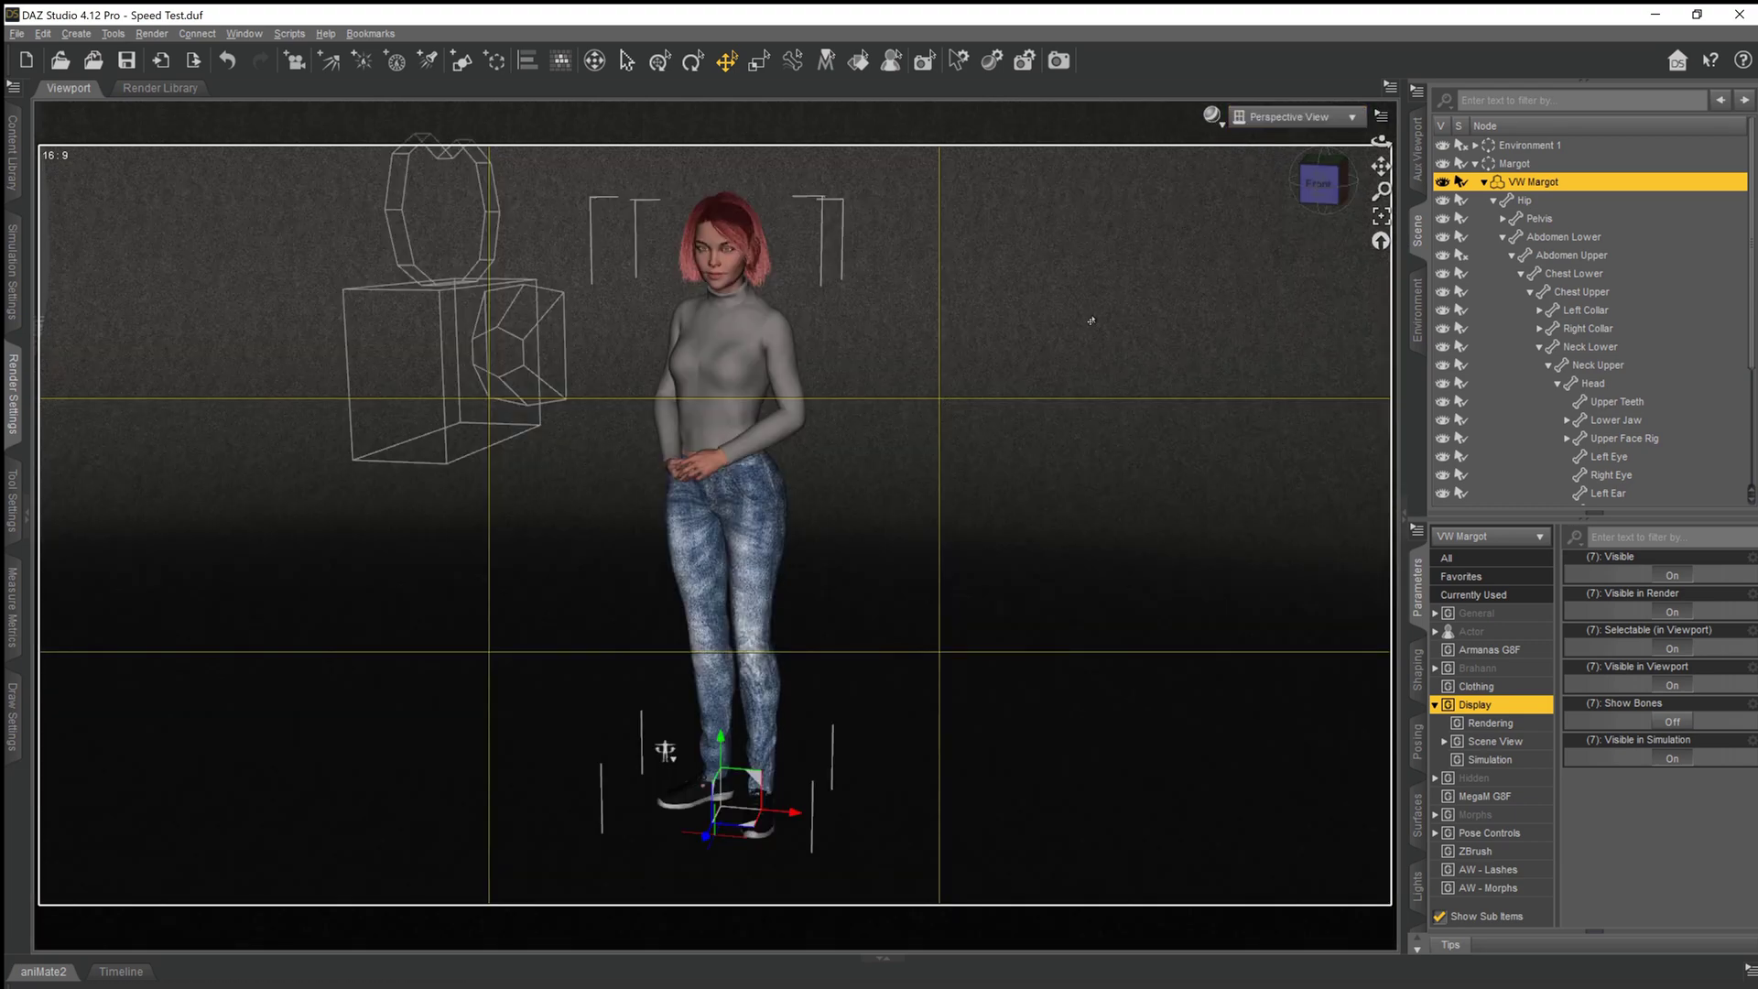
Select the Pelvis and its children, then expand the Pelvis branch to show the thigh bones.
{"action": "left_click", "coordinate": [1530, 218]}
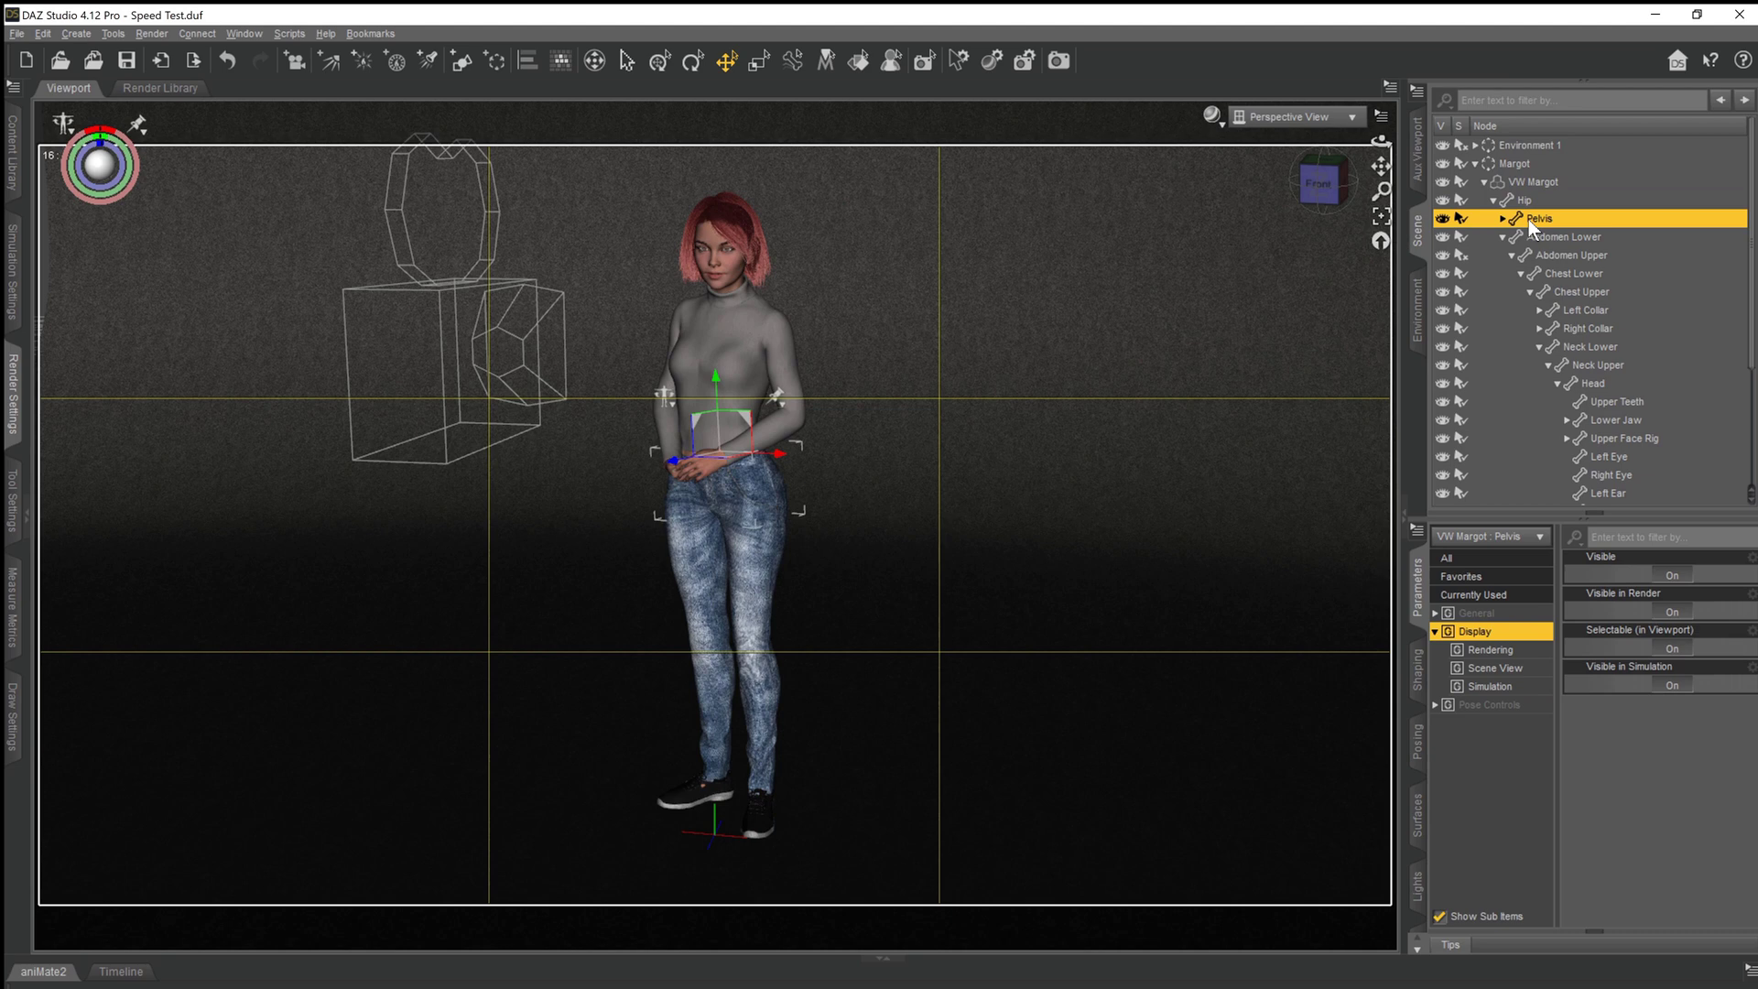
{"action": "right_click", "coordinate": [1529, 217]}
{"action": "mouse_move", "coordinate": [1547, 227]}
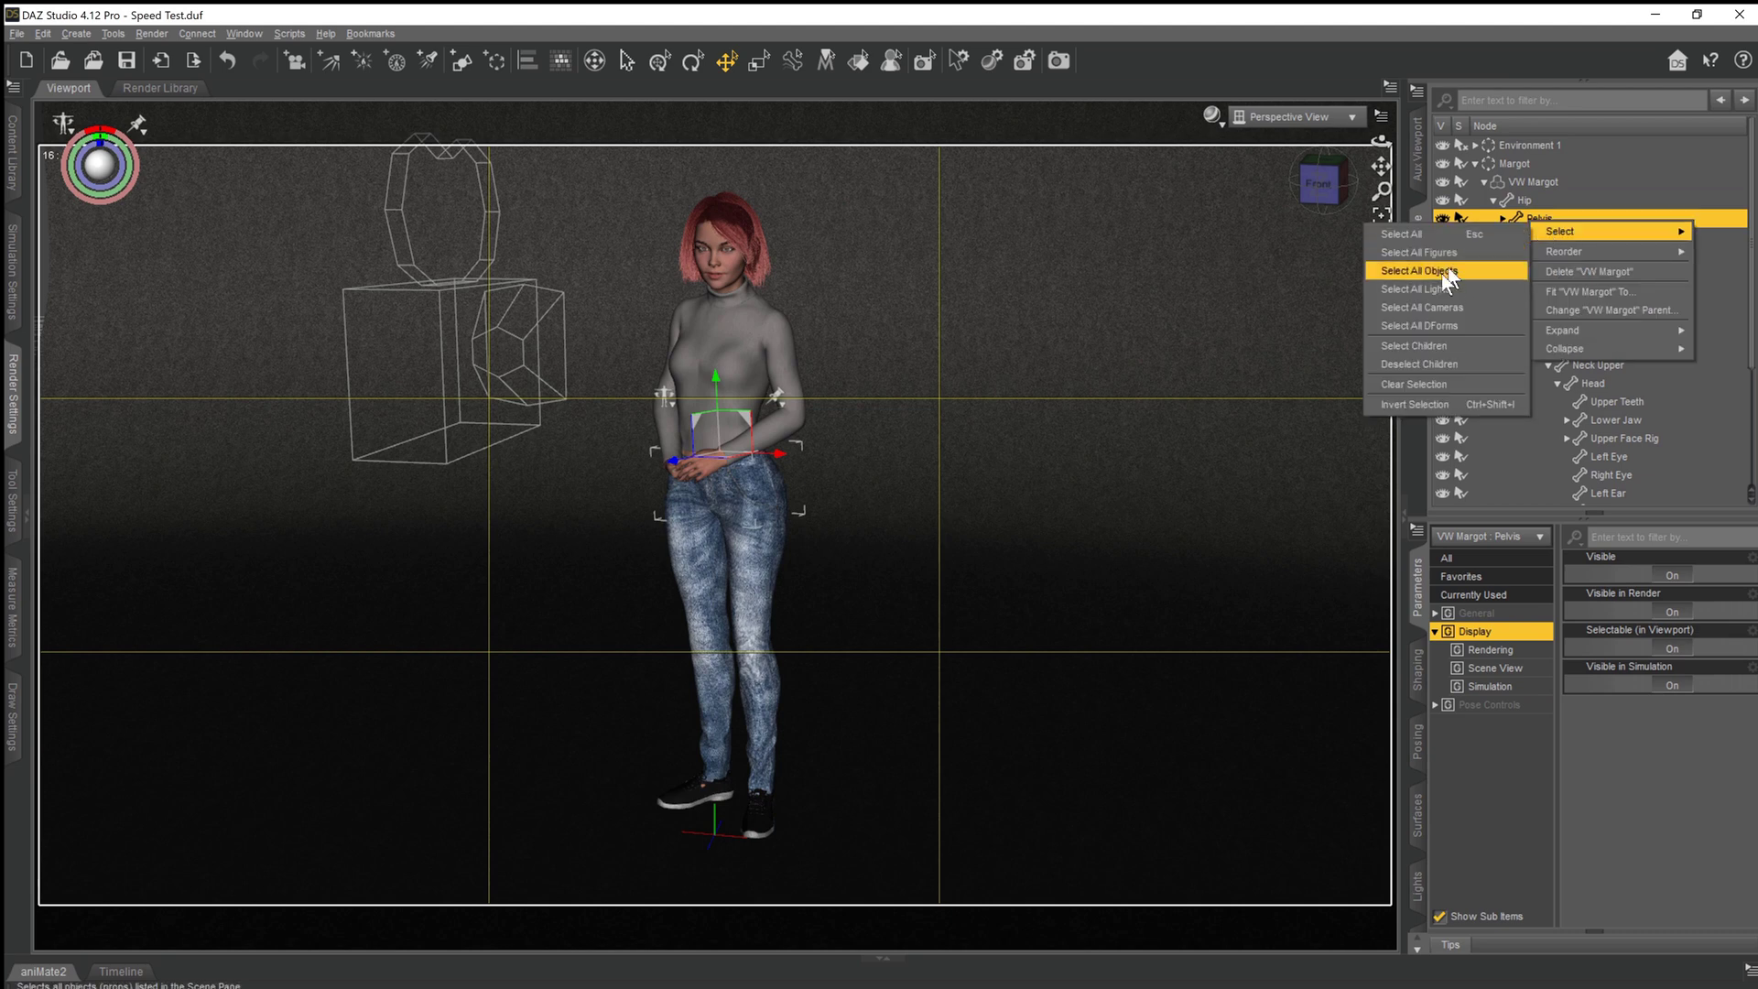
{"action": "left_click", "coordinate": [1432, 345]}
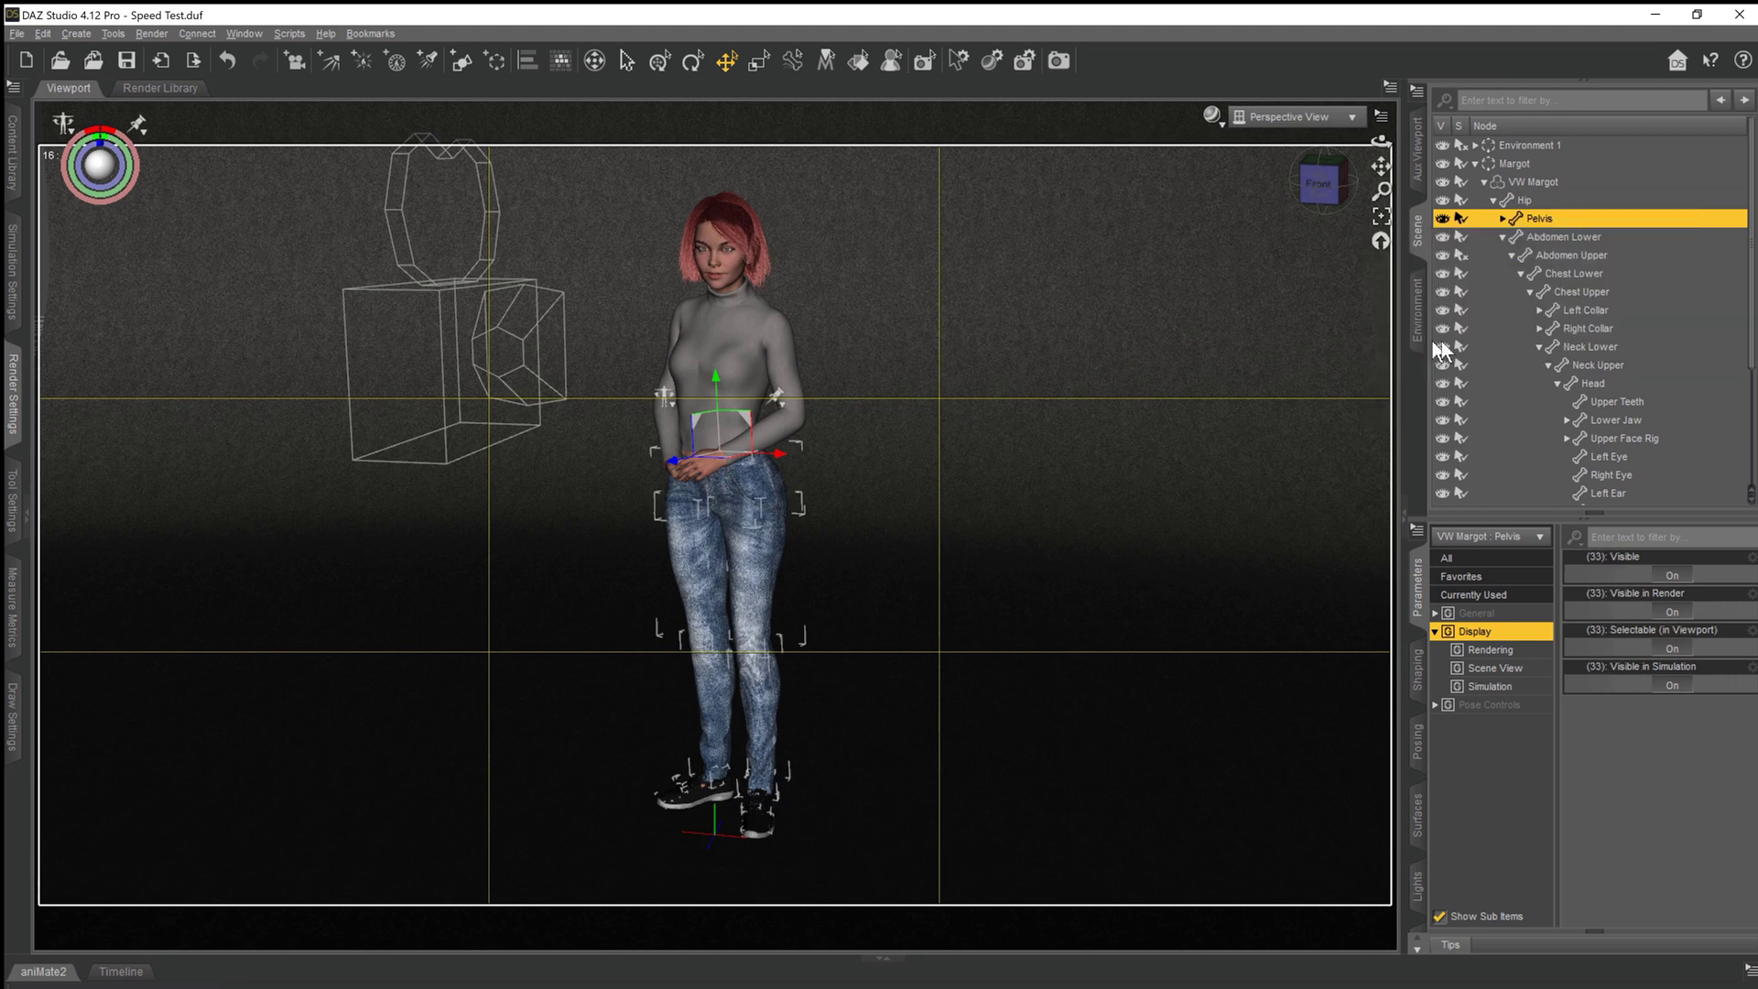
{"action": "left_click", "coordinate": [1496, 217]}
{"action": "left_click", "coordinate": [1504, 218]}
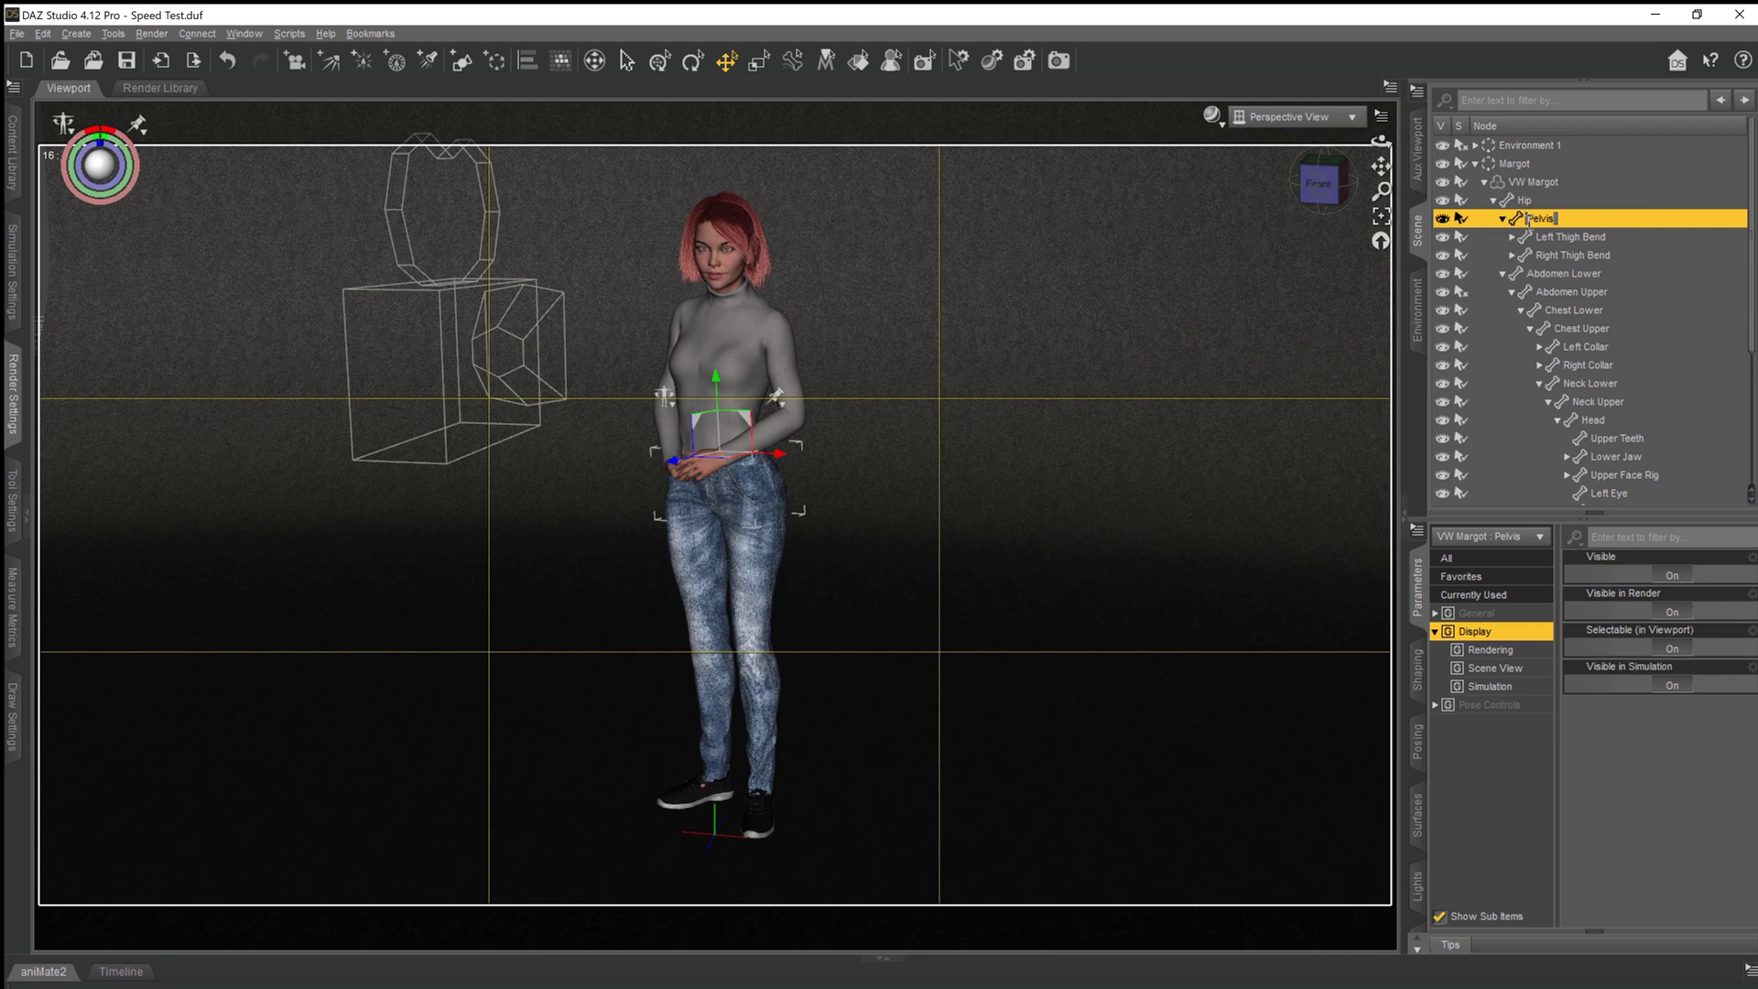
Select Pelvis with its child bones, set Visible to Off, and collapse the Pelvis branch.
{"action": "right_click", "coordinate": [1527, 218]}
{"action": "right_click", "coordinate": [1599, 216]}
{"action": "mouse_move", "coordinate": [1630, 225]}
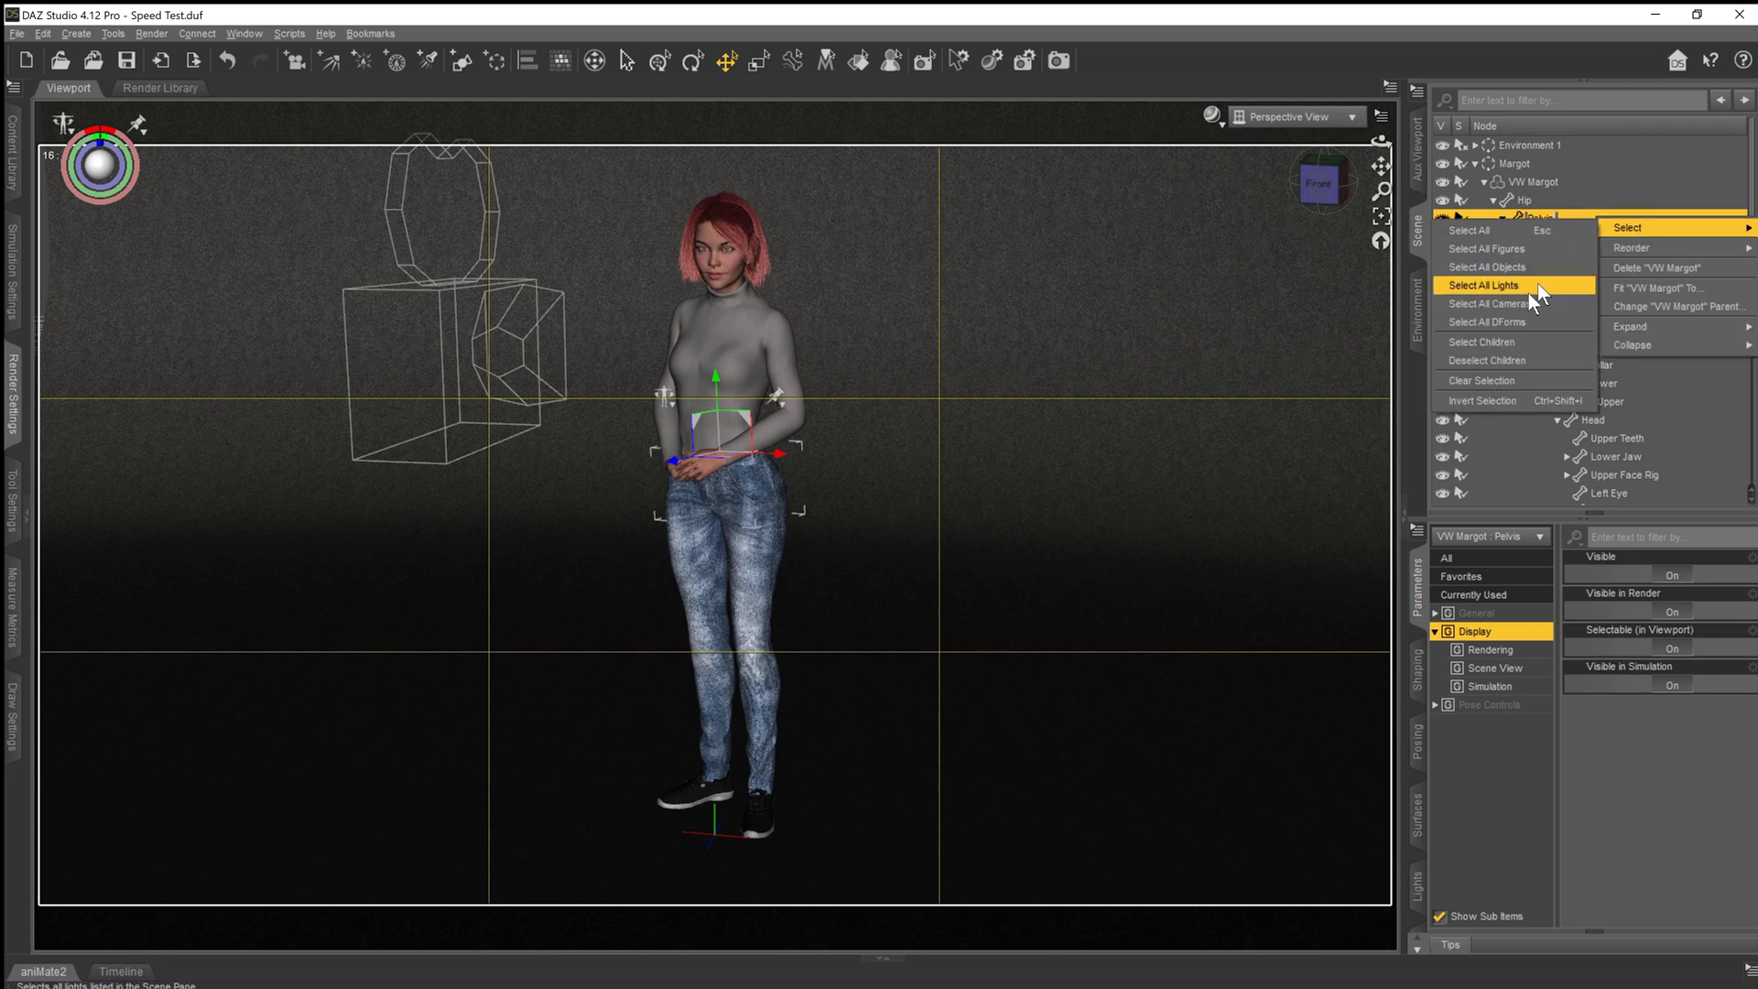
{"action": "left_click", "coordinate": [1515, 340]}
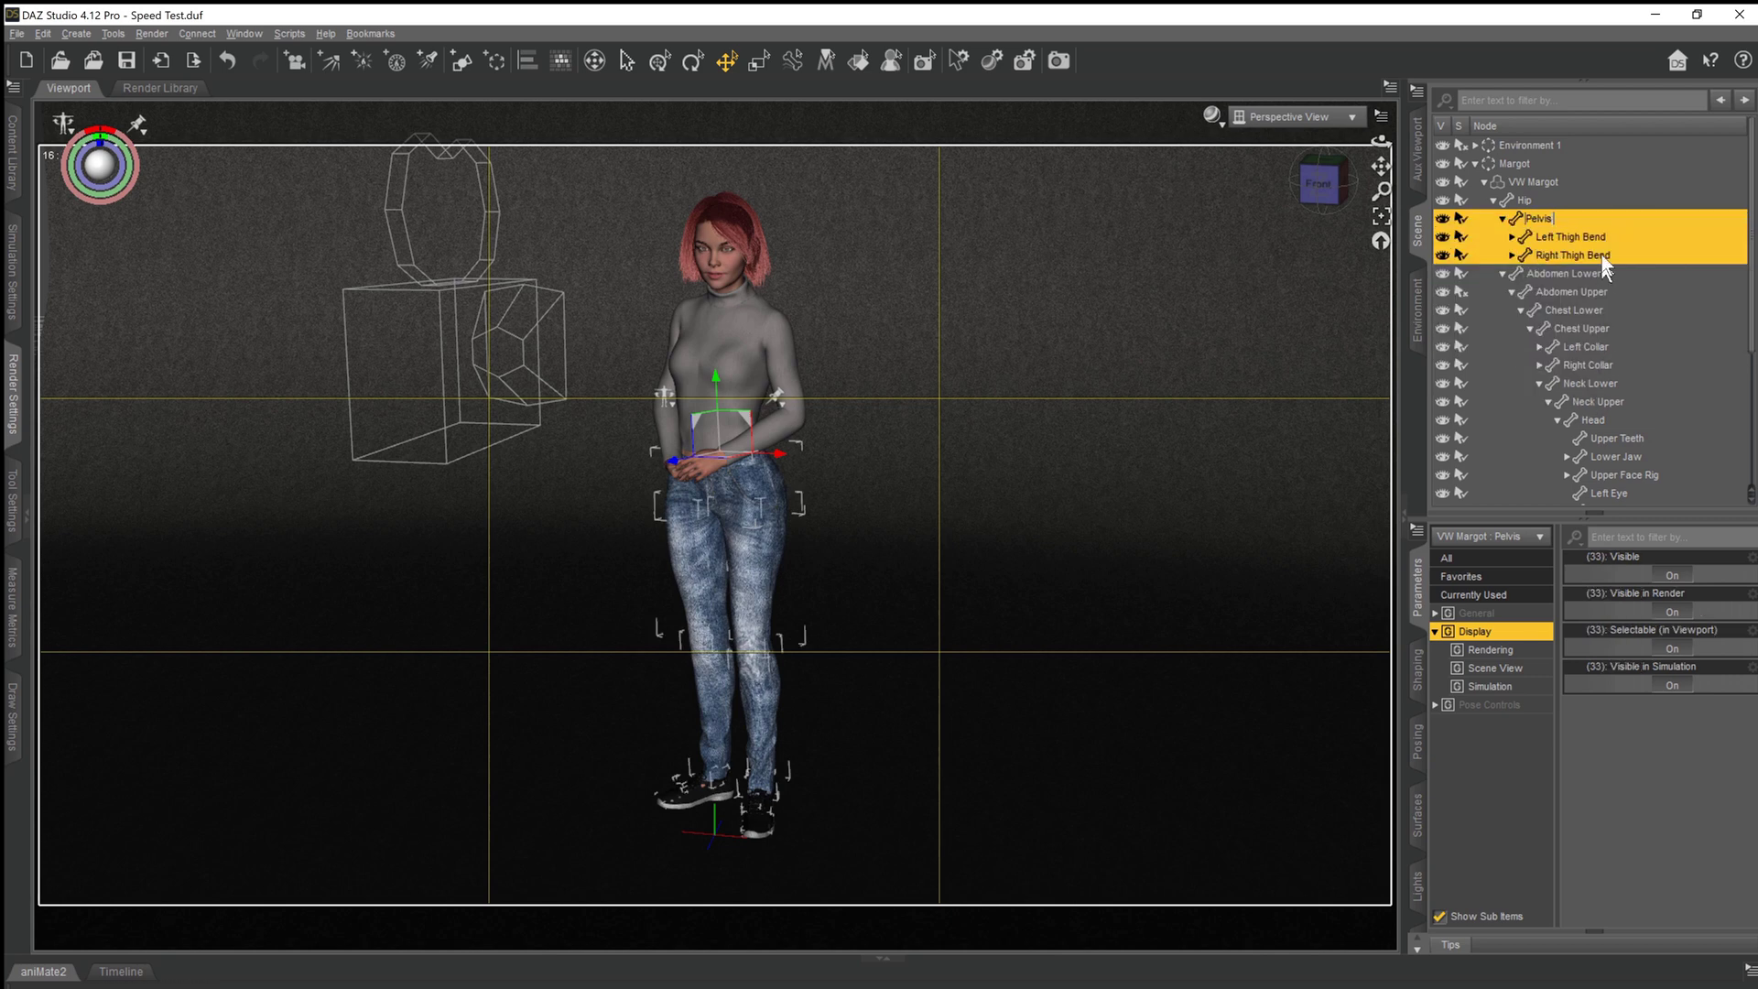
{"action": "left_click", "coordinate": [1511, 237]}
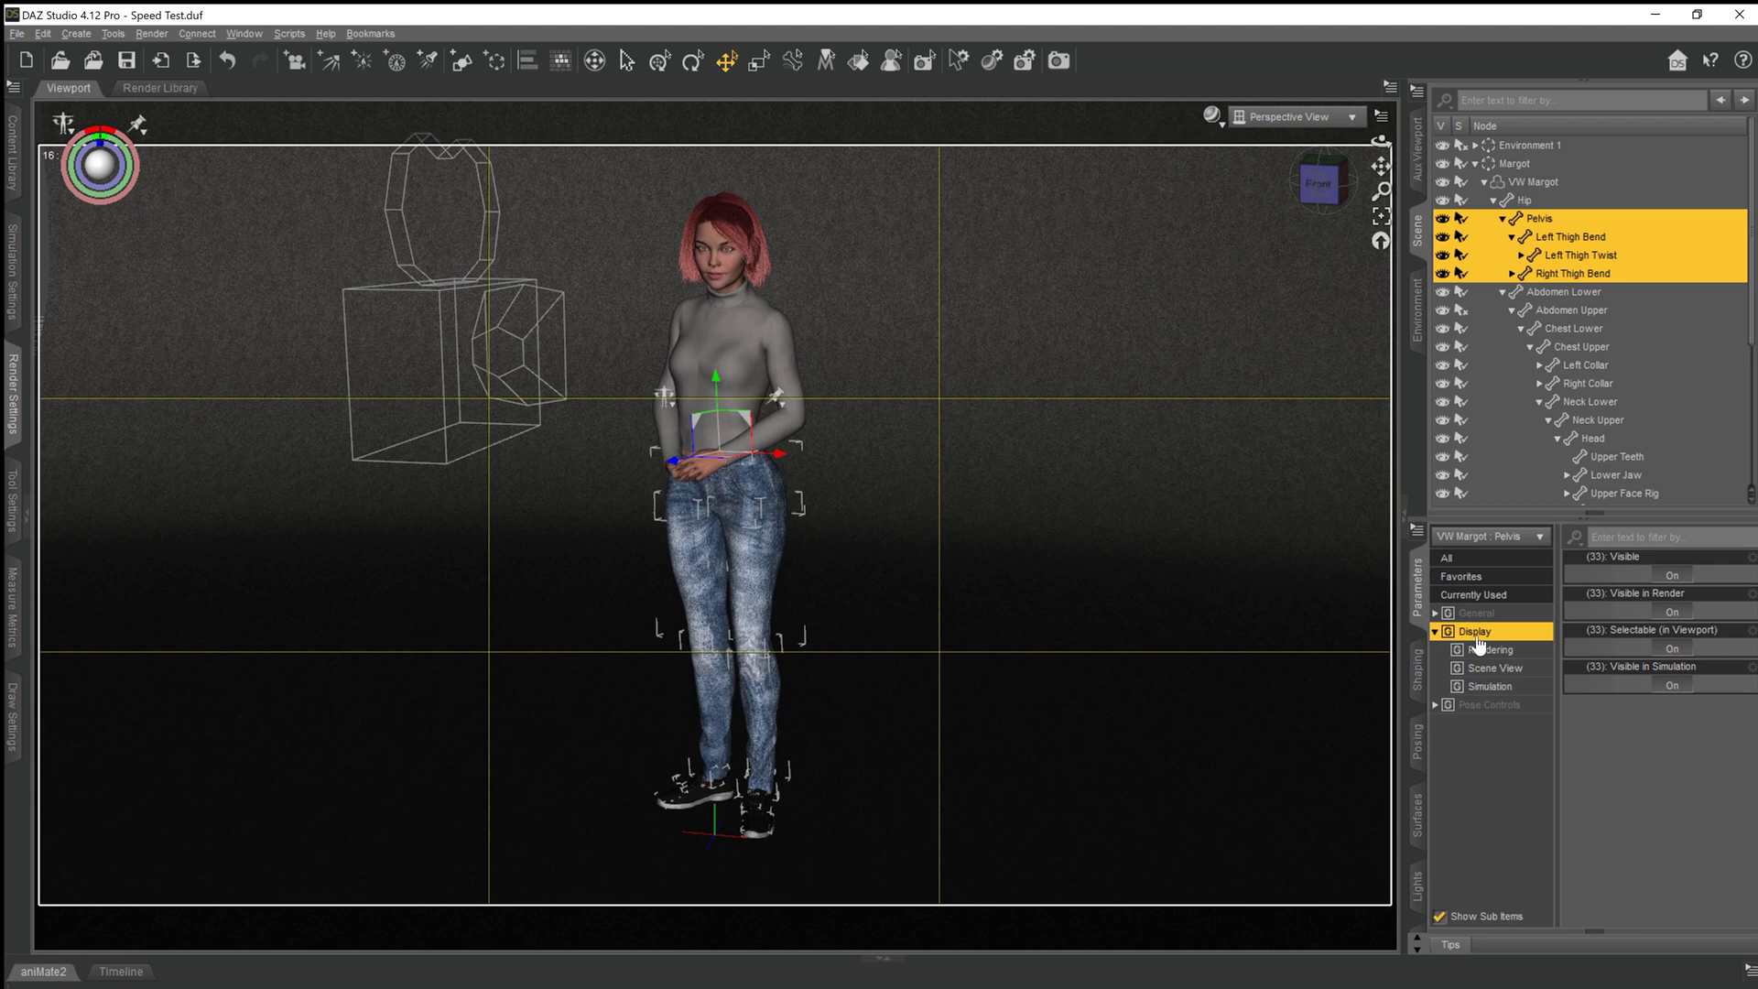
{"action": "left_click", "coordinate": [1672, 577]}
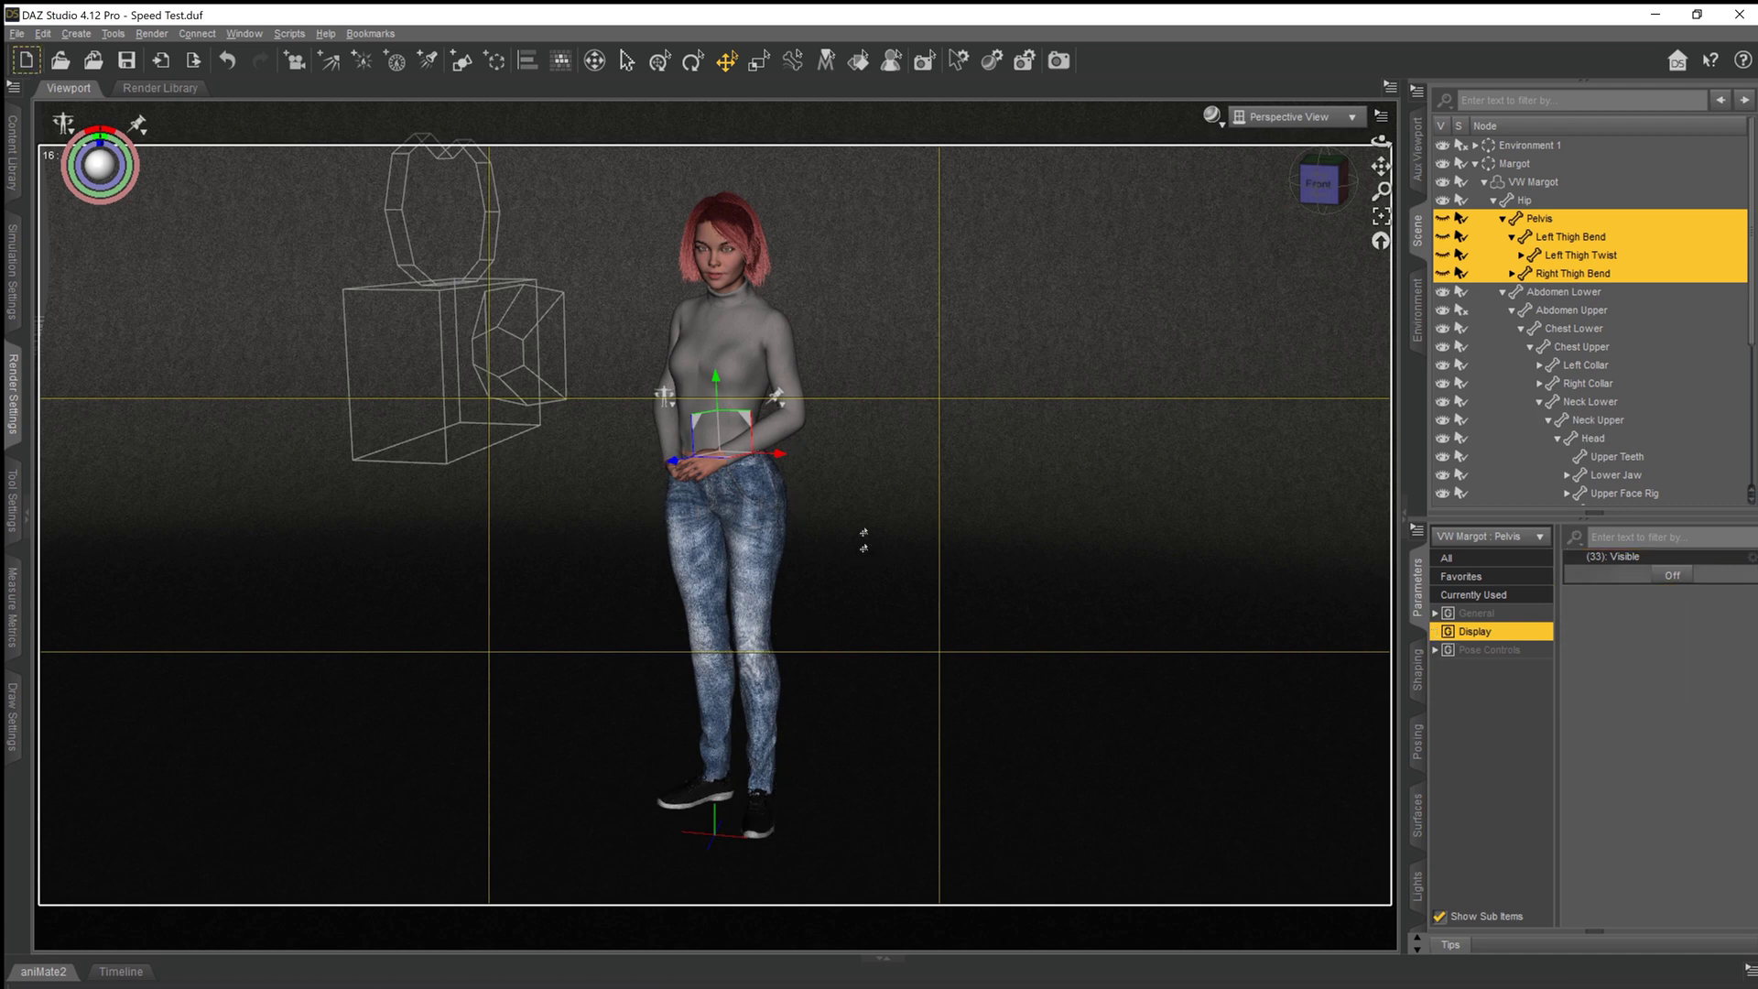
{"action": "left_click", "coordinate": [1502, 219]}
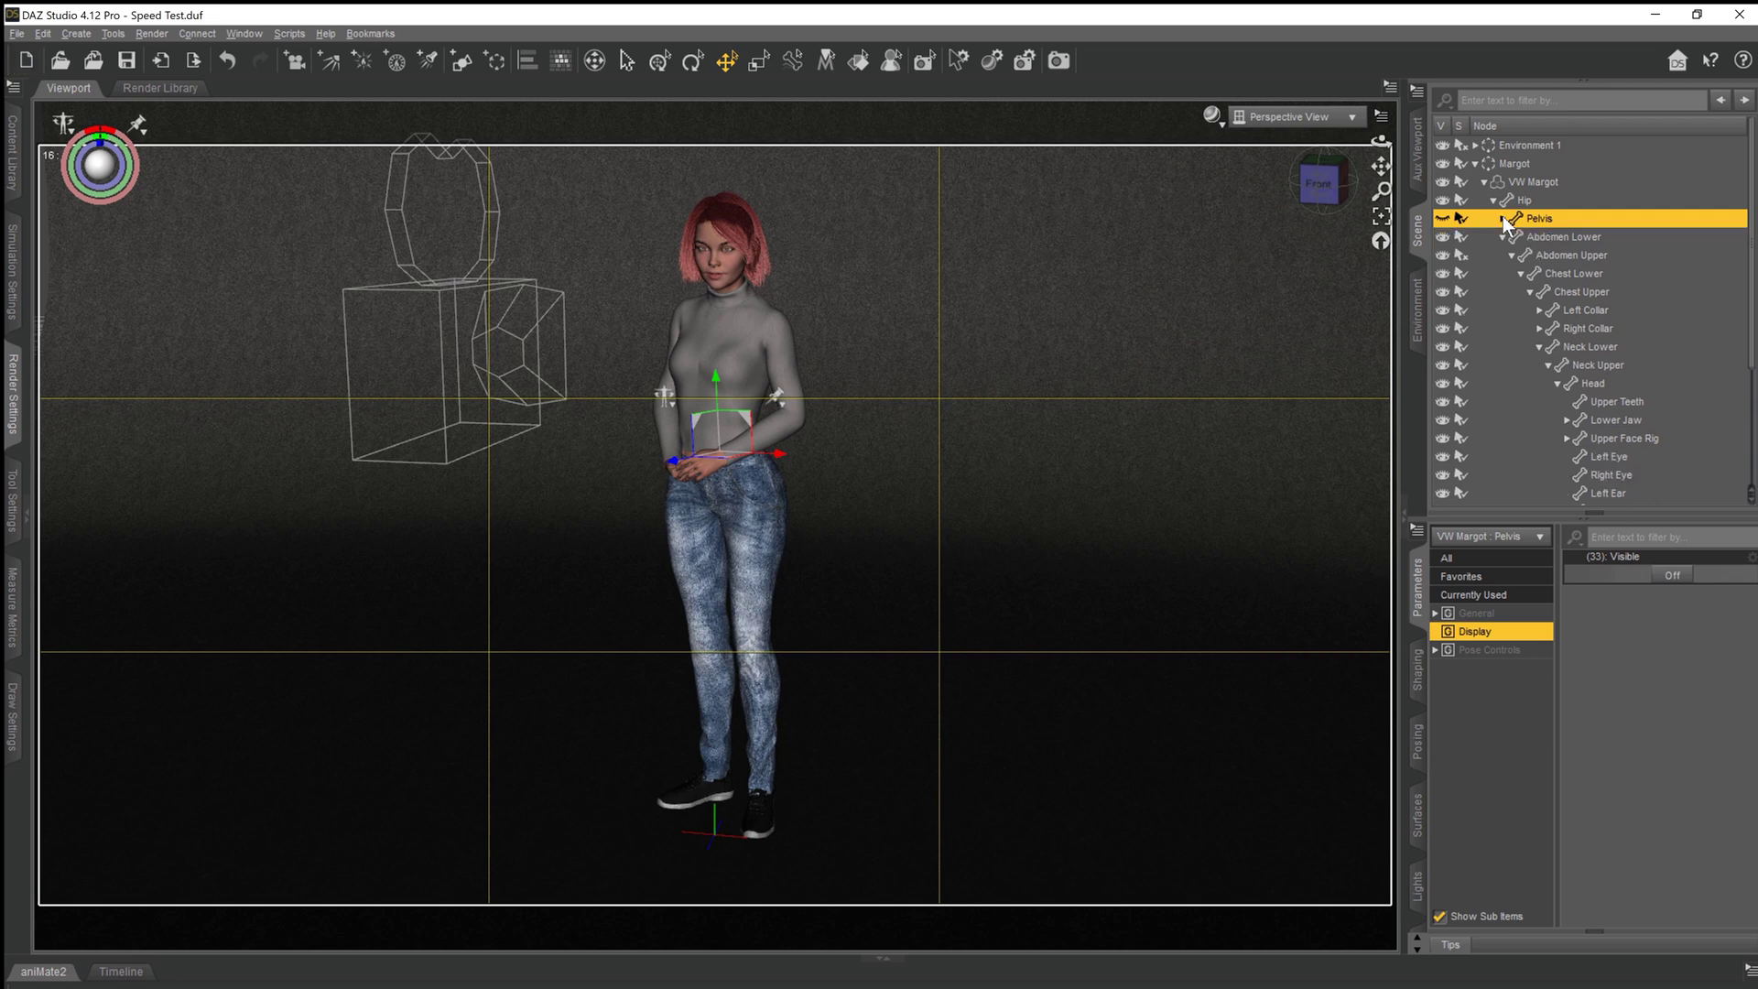
Hide the G8MW_SuperJeans and HTW Shoes clothing items.
{"action": "left_click", "coordinate": [1502, 237]}
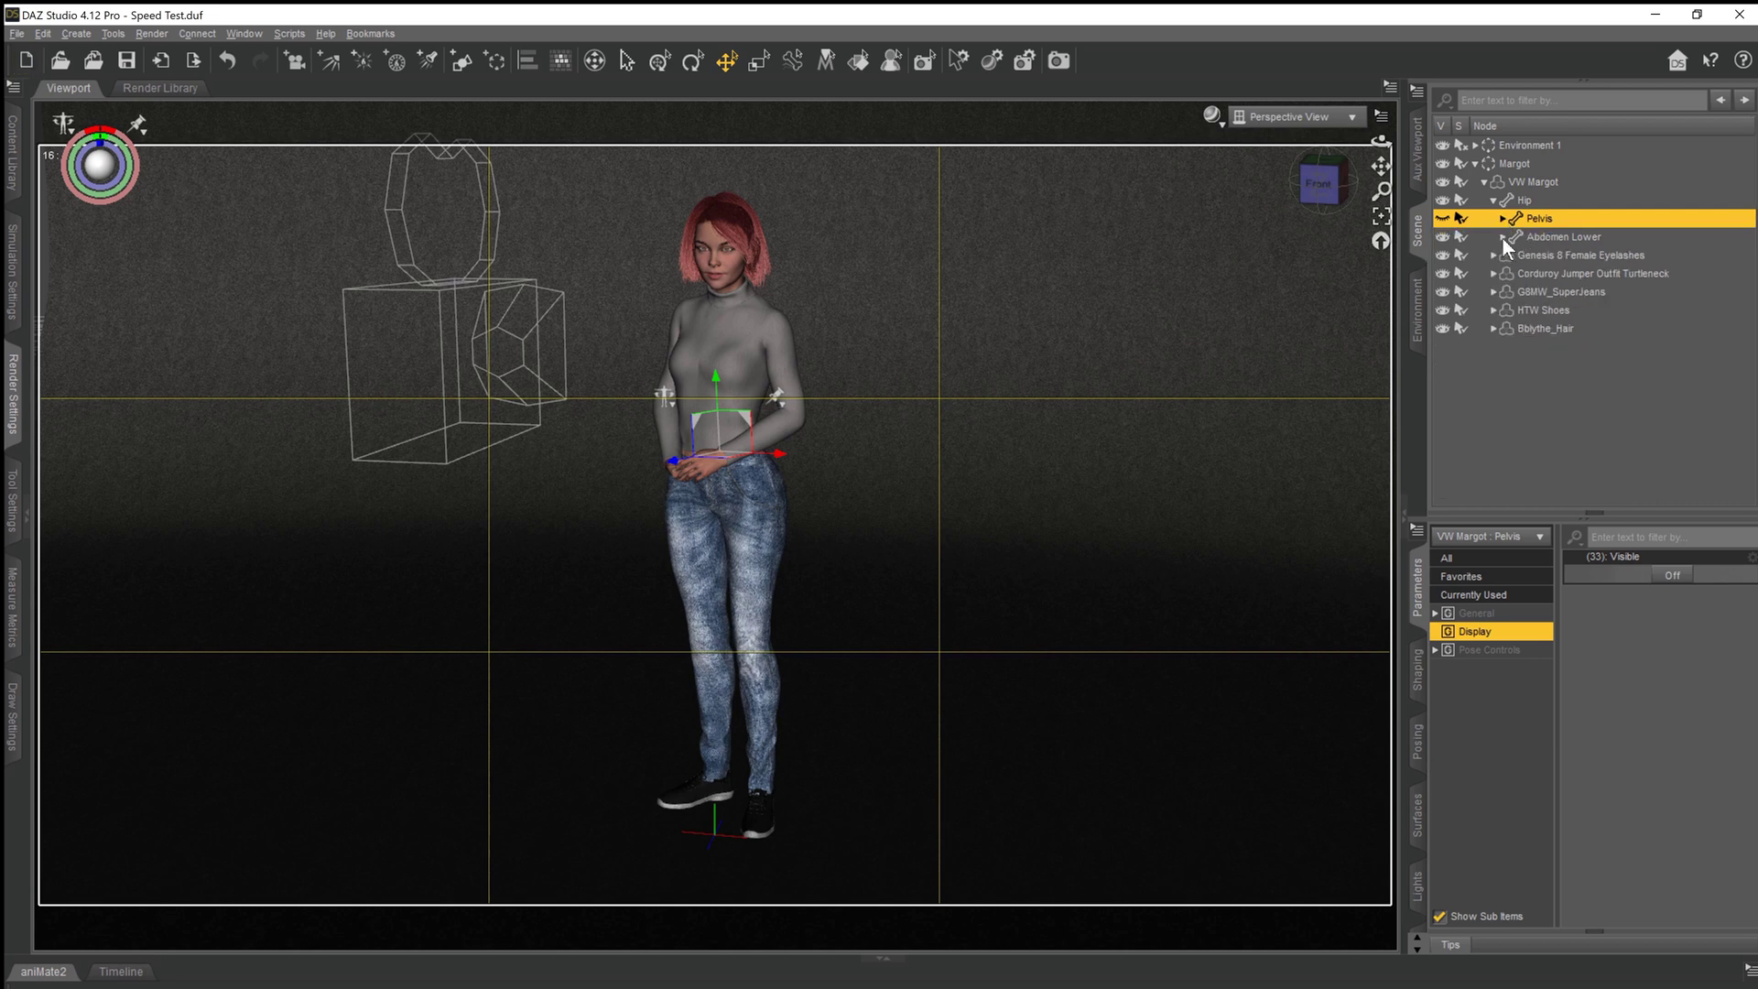
{"action": "left_click", "coordinate": [1443, 291]}
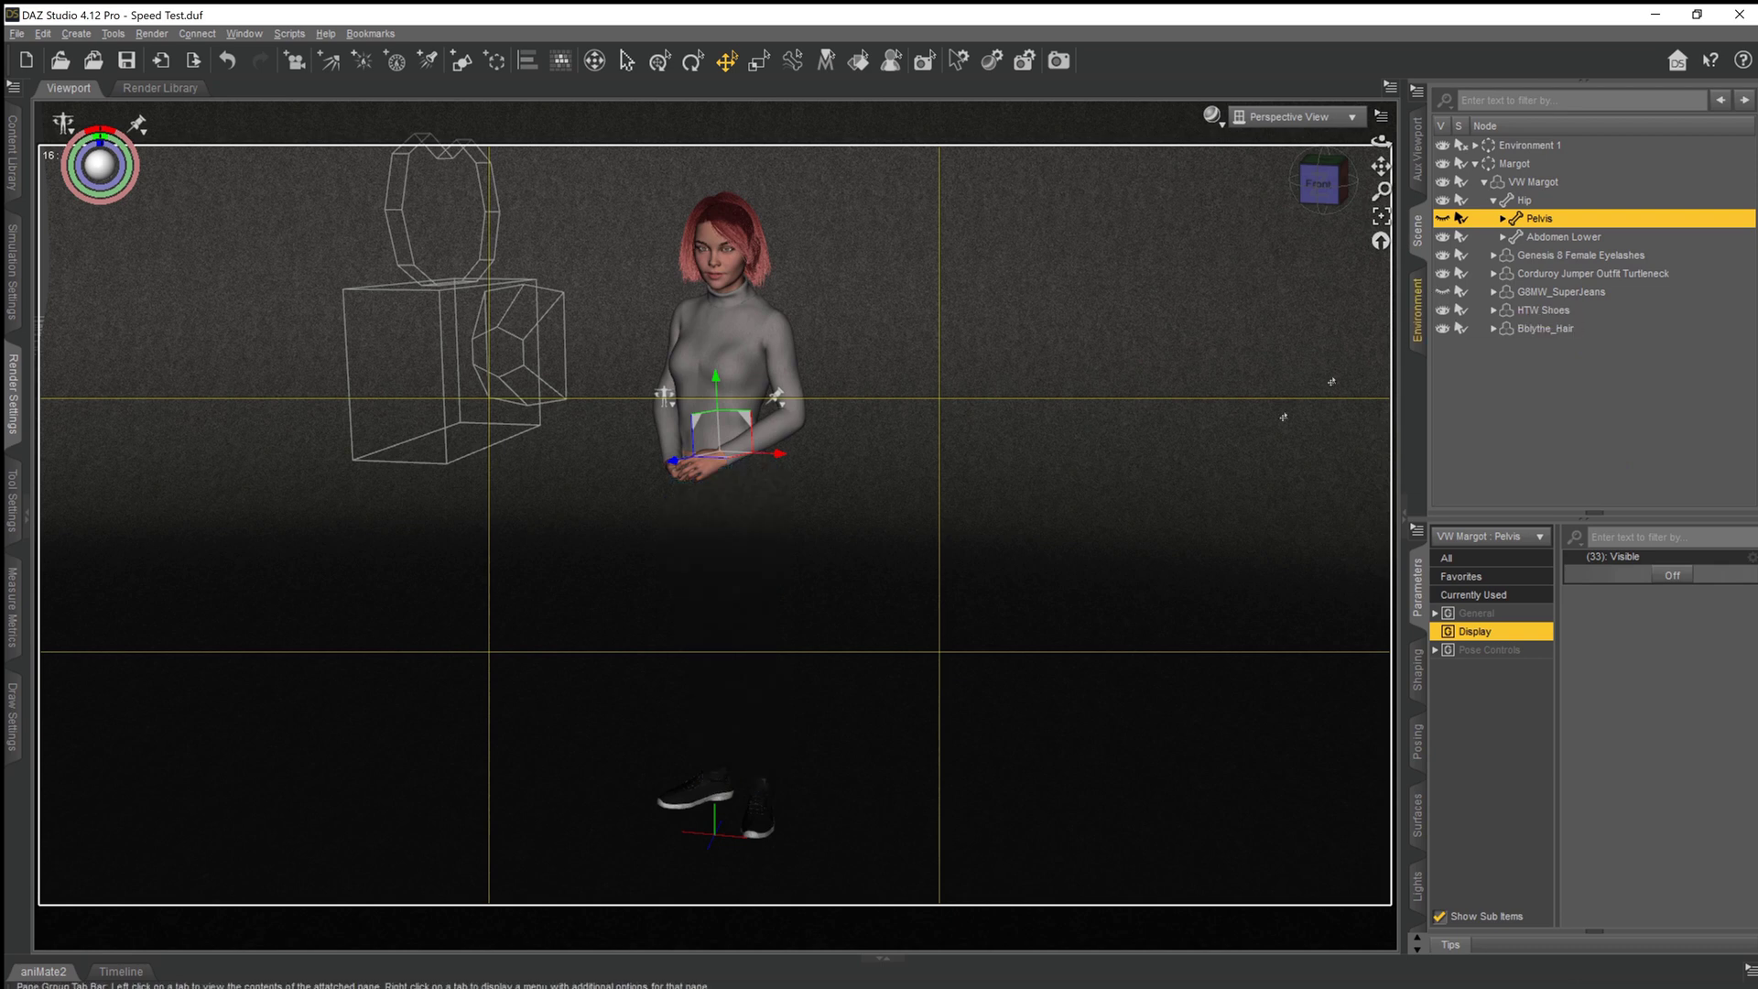
{"action": "left_click", "coordinate": [1443, 310]}
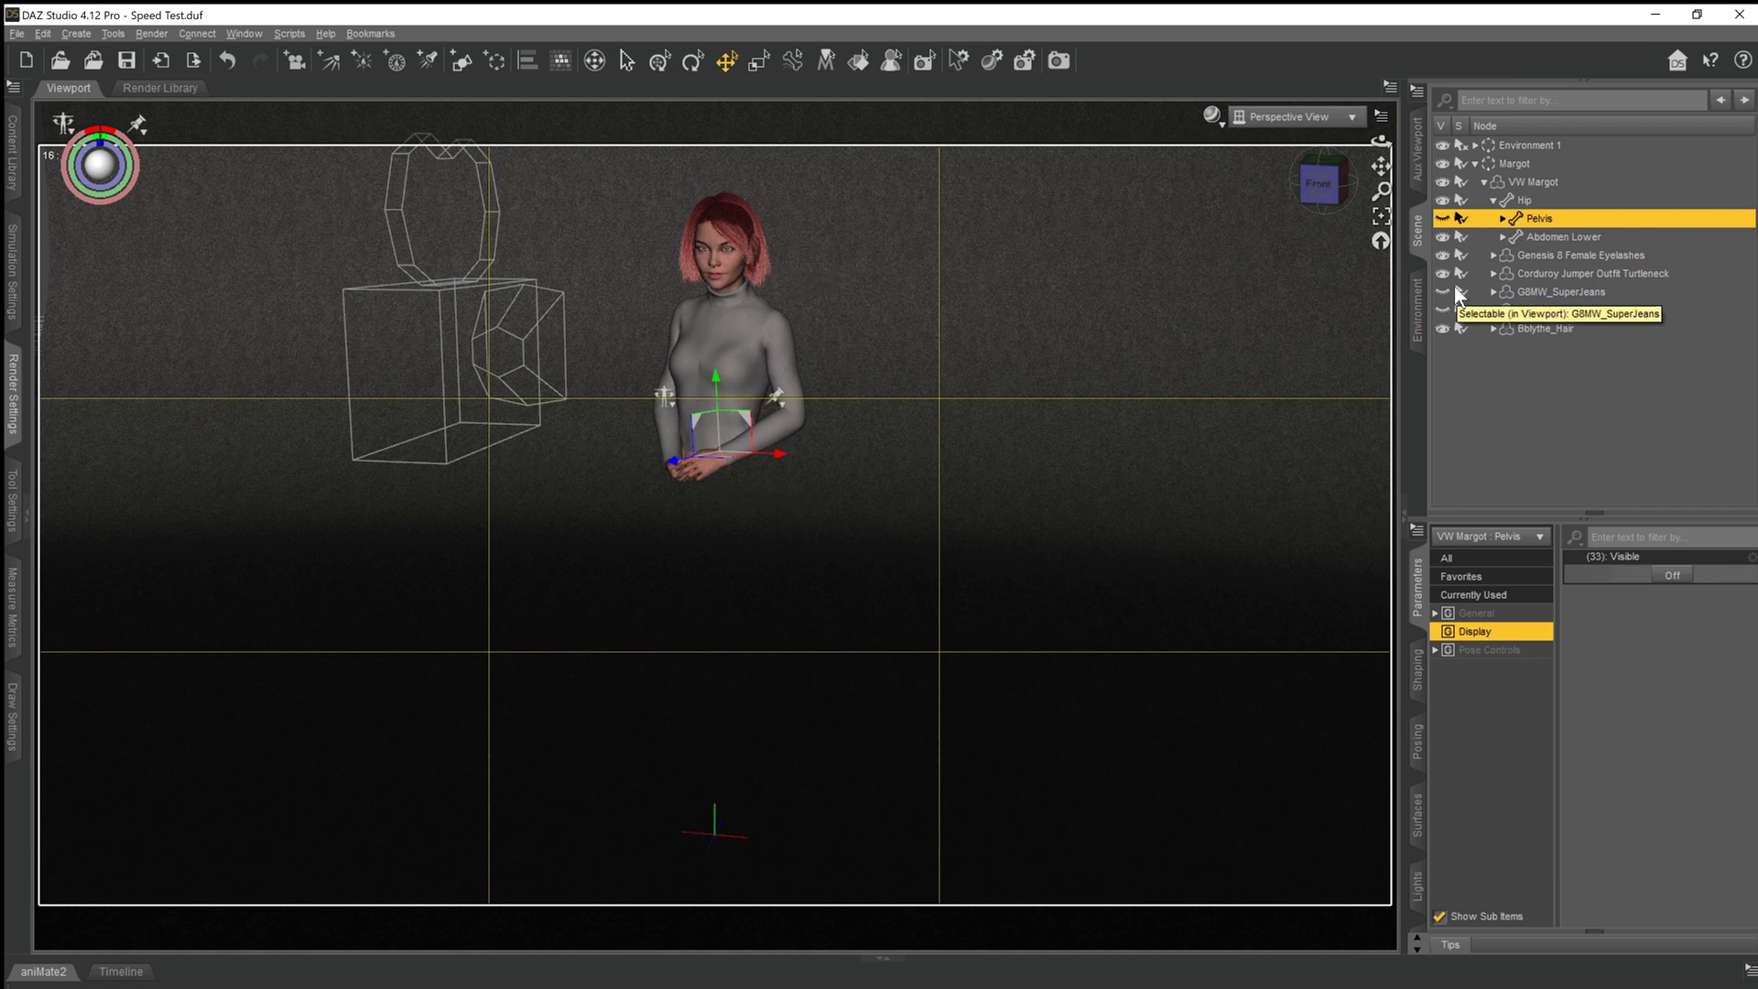
Hide the Abdomen Lower, Abdomen Upper, Chest Lower and Chest Upper bones.
{"action": "left_click", "coordinate": [1503, 238]}
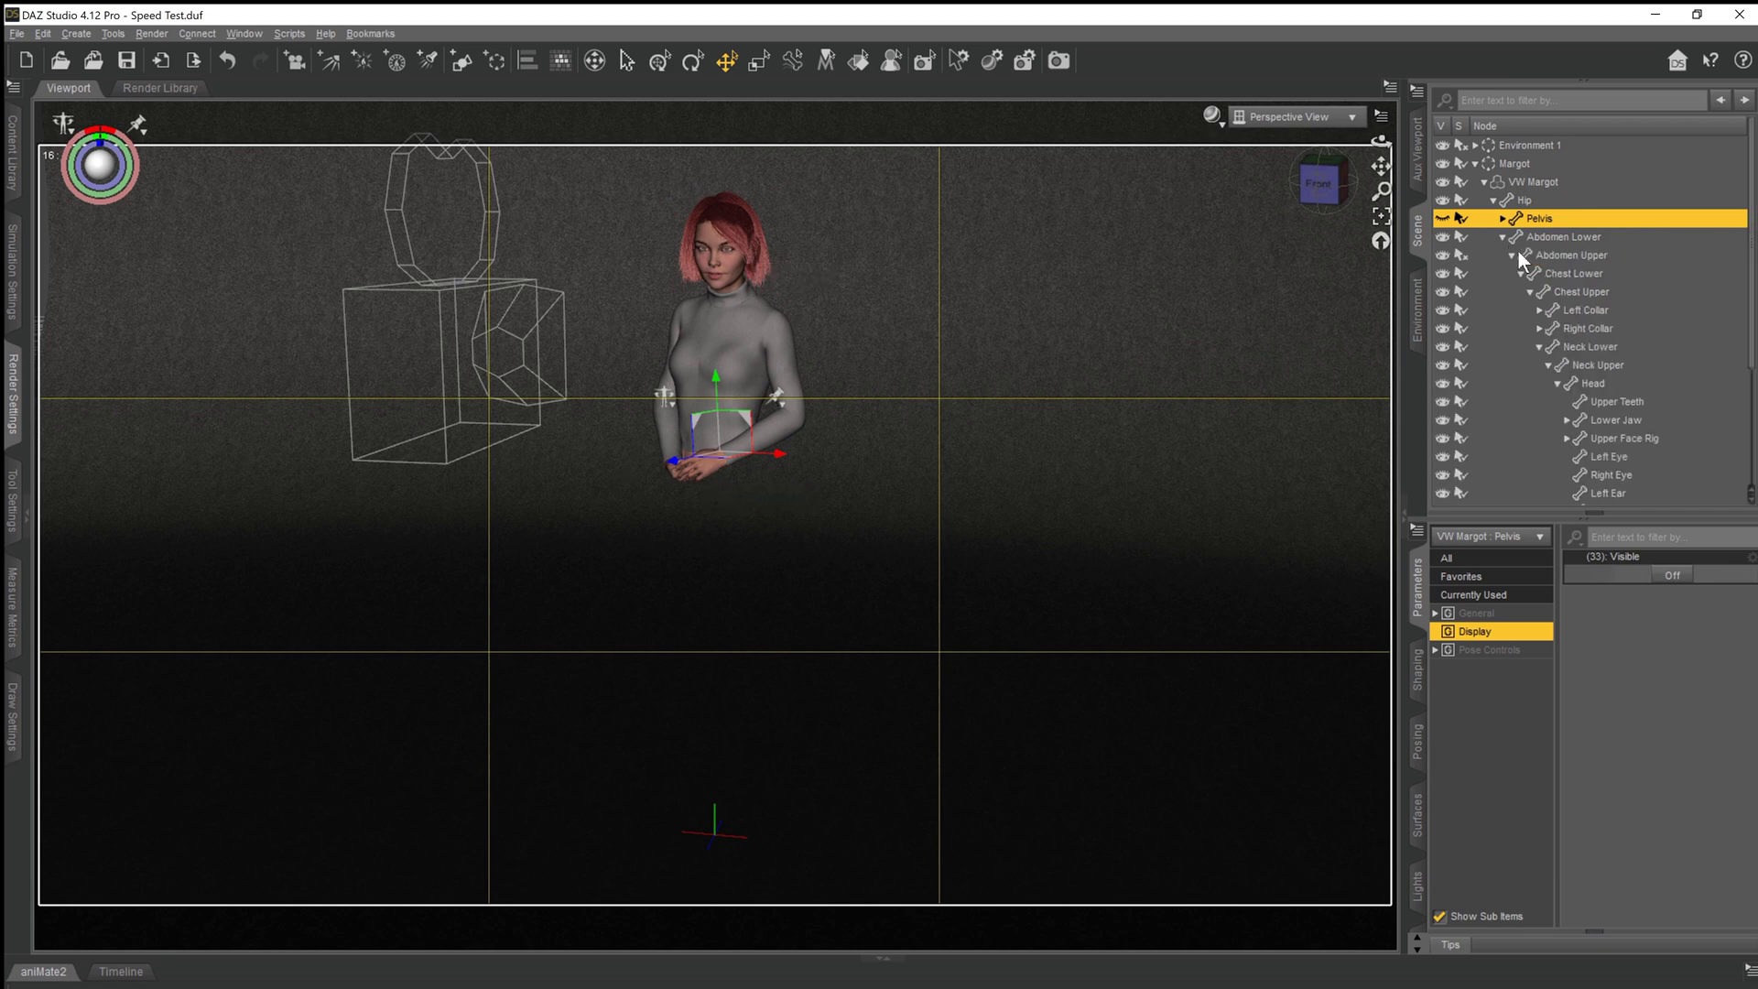
{"action": "left_click", "coordinate": [1513, 254]}
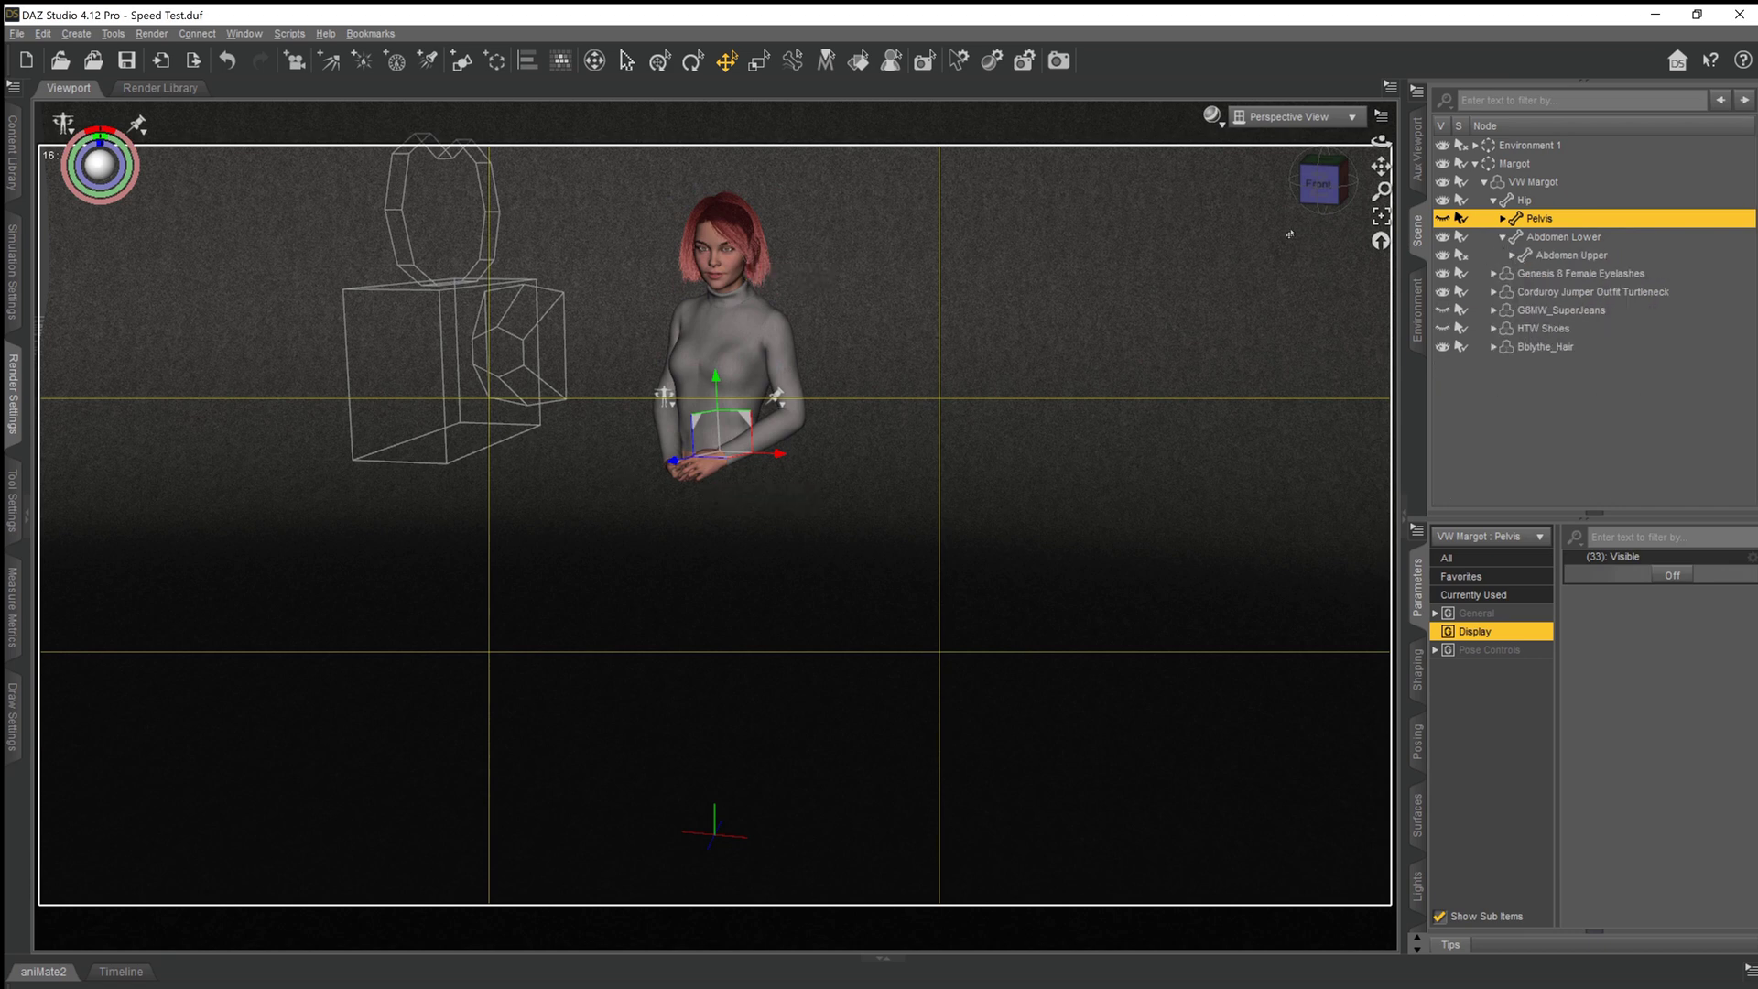
{"action": "left_click", "coordinate": [1441, 238]}
{"action": "left_click", "coordinate": [1441, 258]}
{"action": "left_click", "coordinate": [1513, 256]}
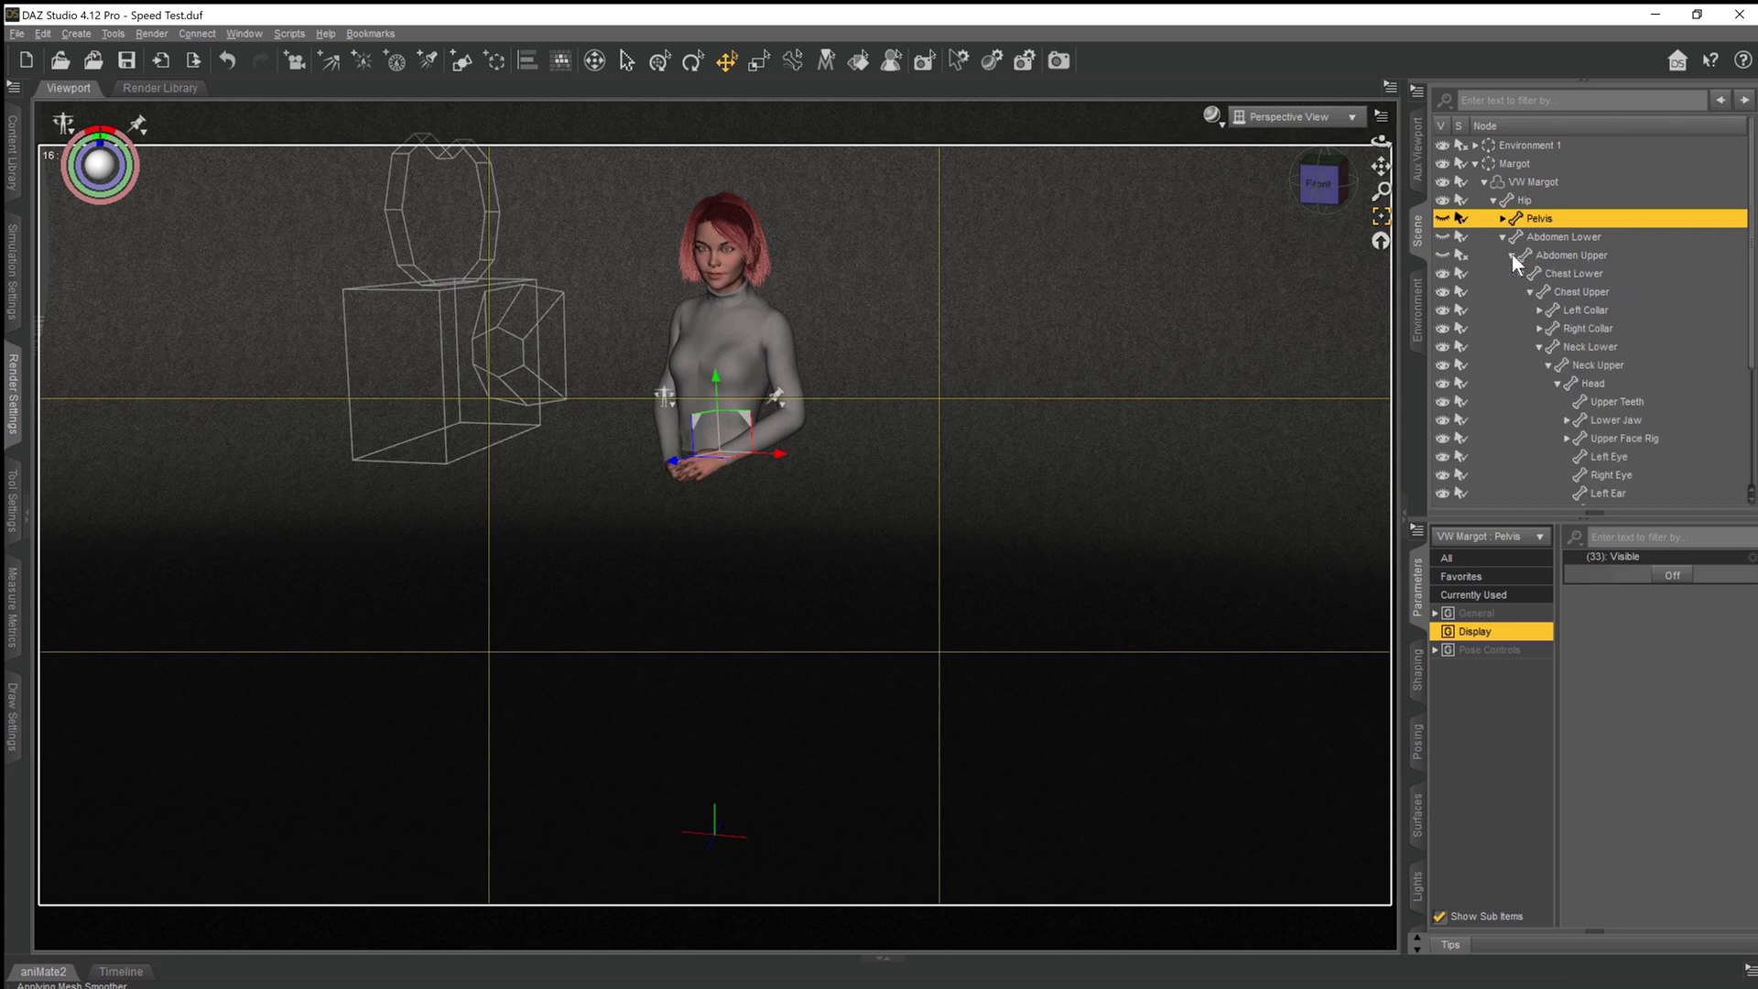
{"action": "left_click", "coordinate": [1444, 274]}
{"action": "left_click", "coordinate": [1444, 292]}
{"action": "left_click", "coordinate": [1582, 313]}
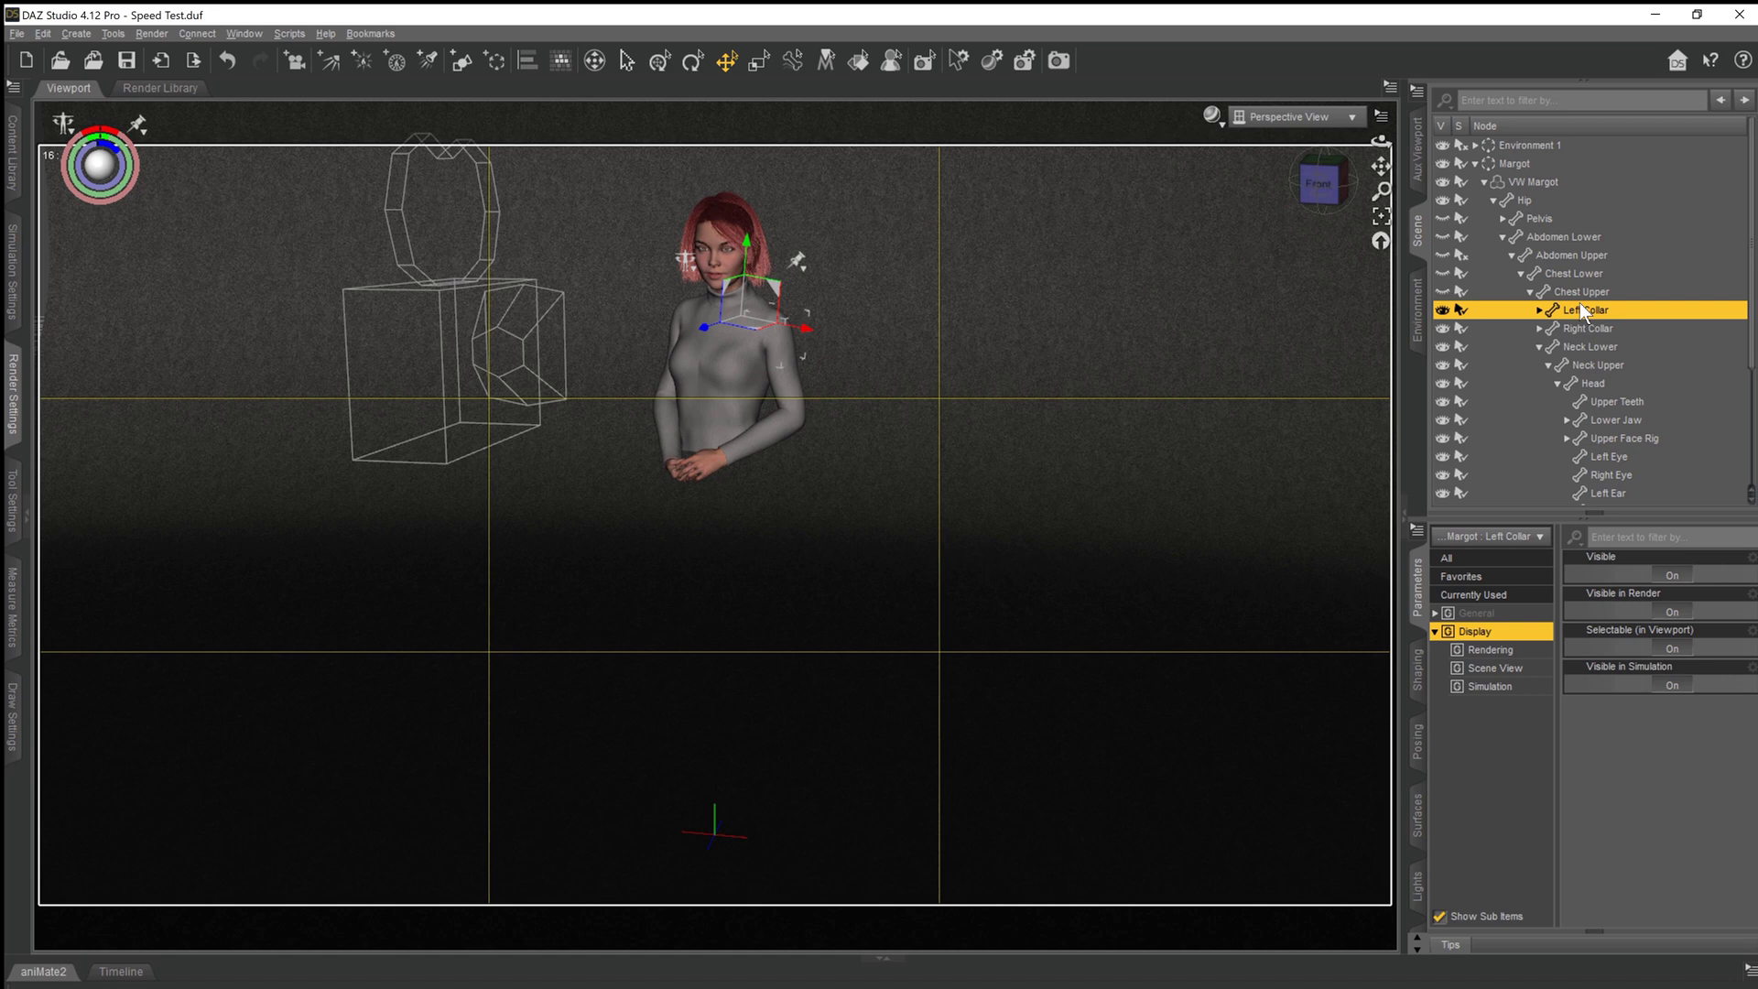
Hide the Left and Right Collar bones together with all their child arm bones.
{"action": "right_click", "coordinate": [1582, 310]}
{"action": "mouse_move", "coordinate": [1604, 314]}
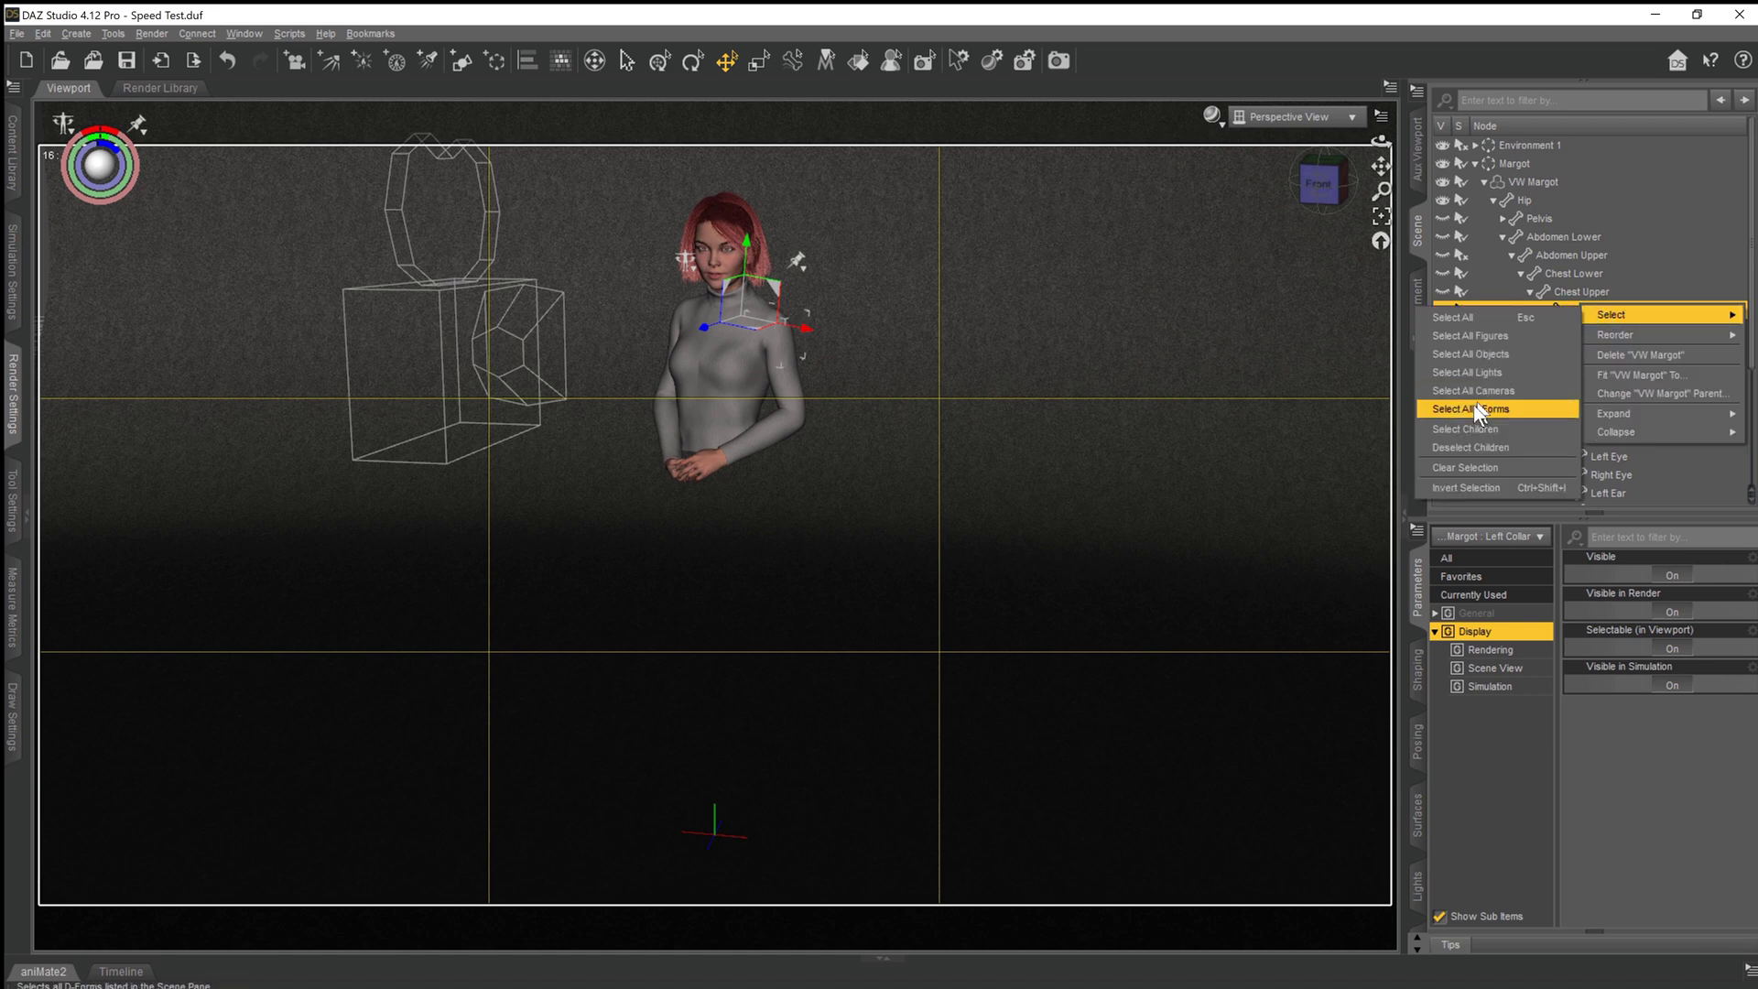
{"action": "left_click", "coordinate": [1462, 426]}
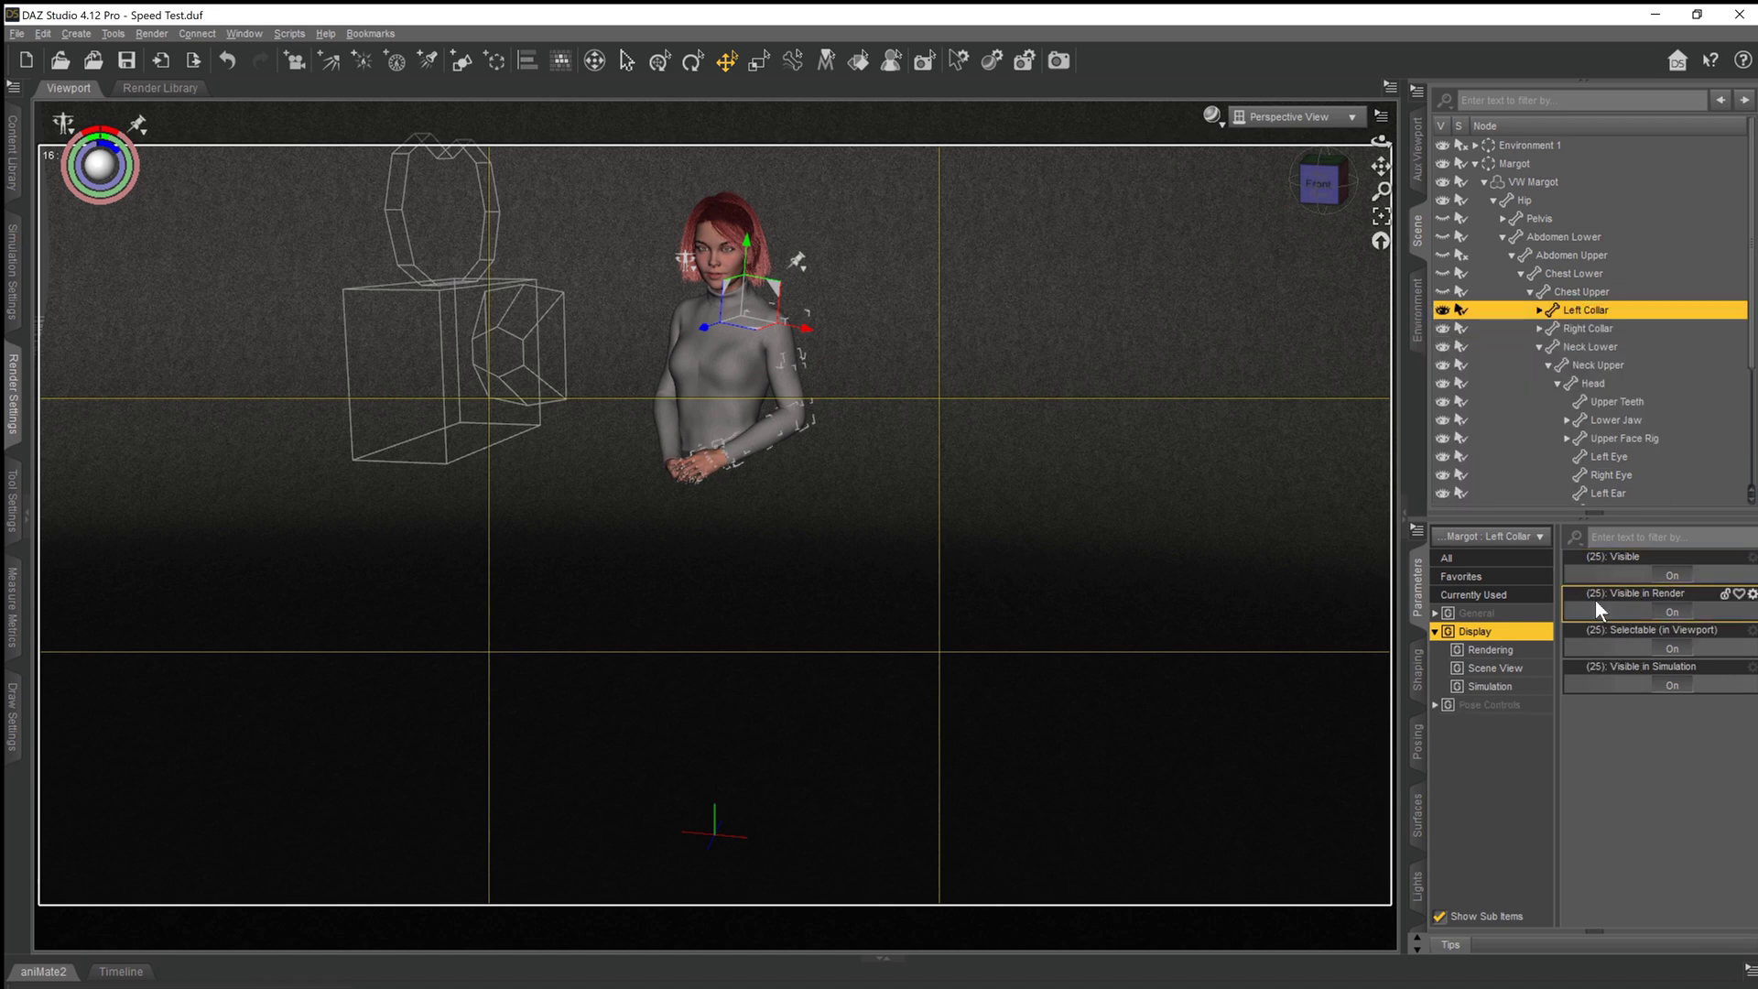
{"action": "left_click", "coordinate": [1676, 575]}
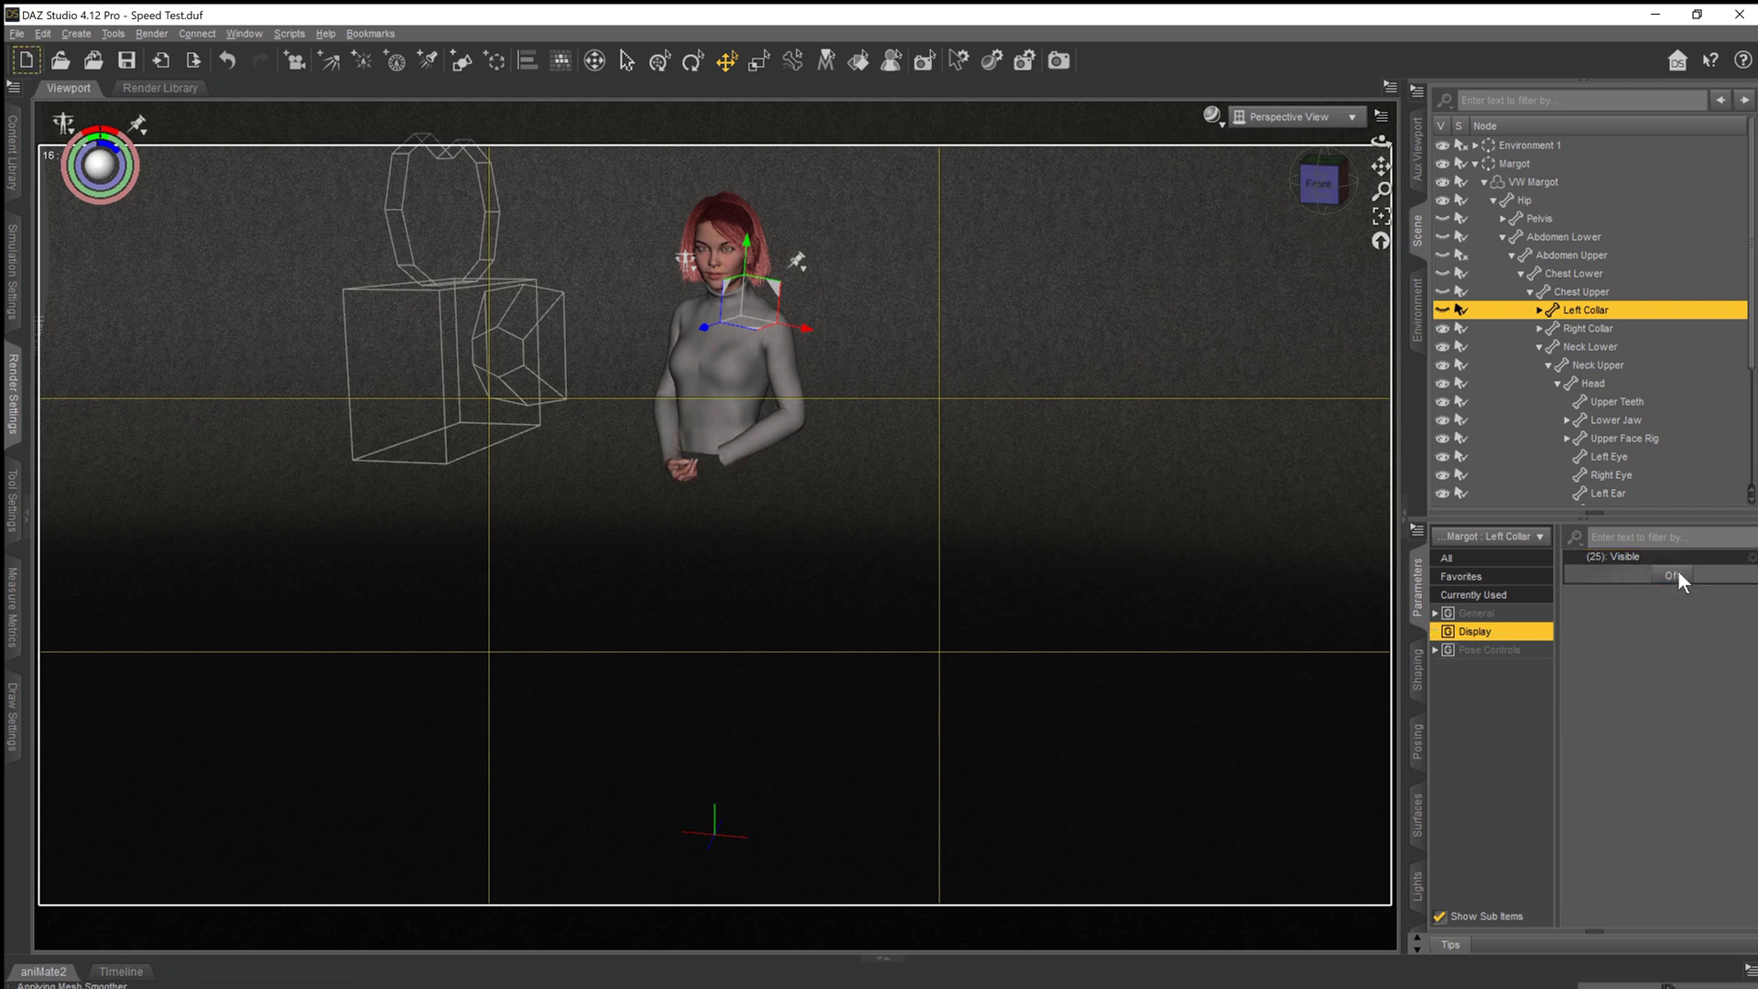
{"action": "left_click", "coordinate": [1582, 324]}
{"action": "right_click", "coordinate": [1582, 324]}
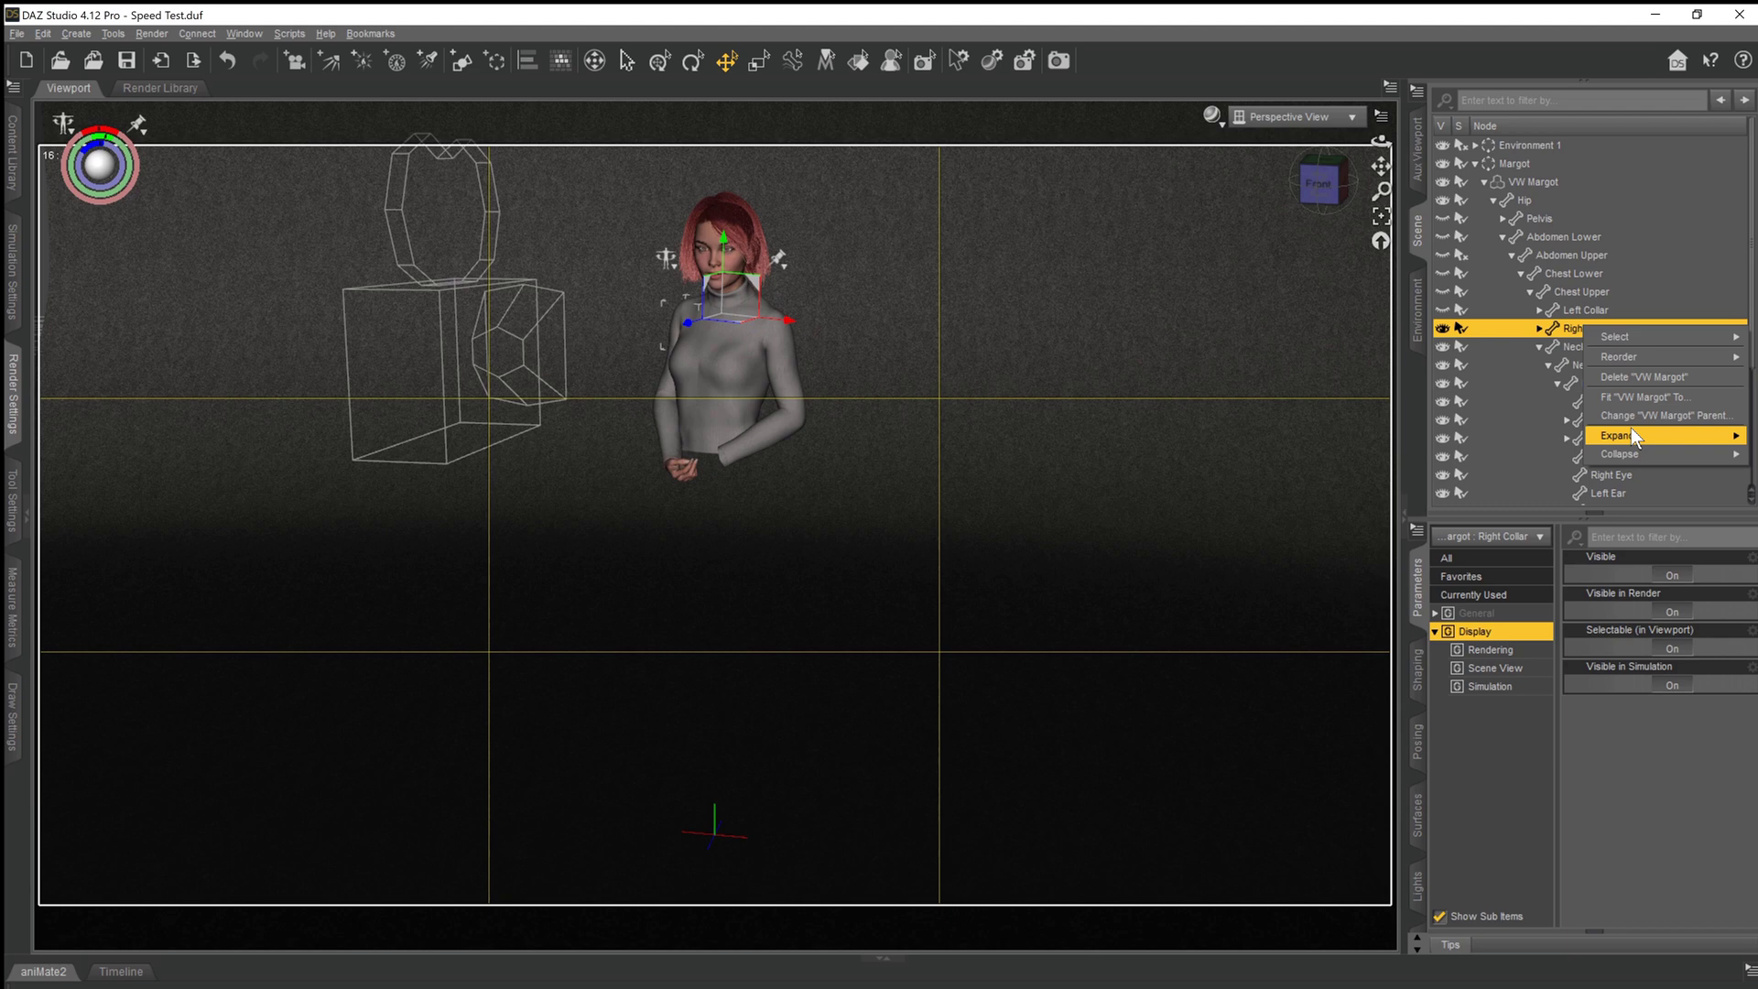
{"action": "mouse_move", "coordinate": [1625, 341]}
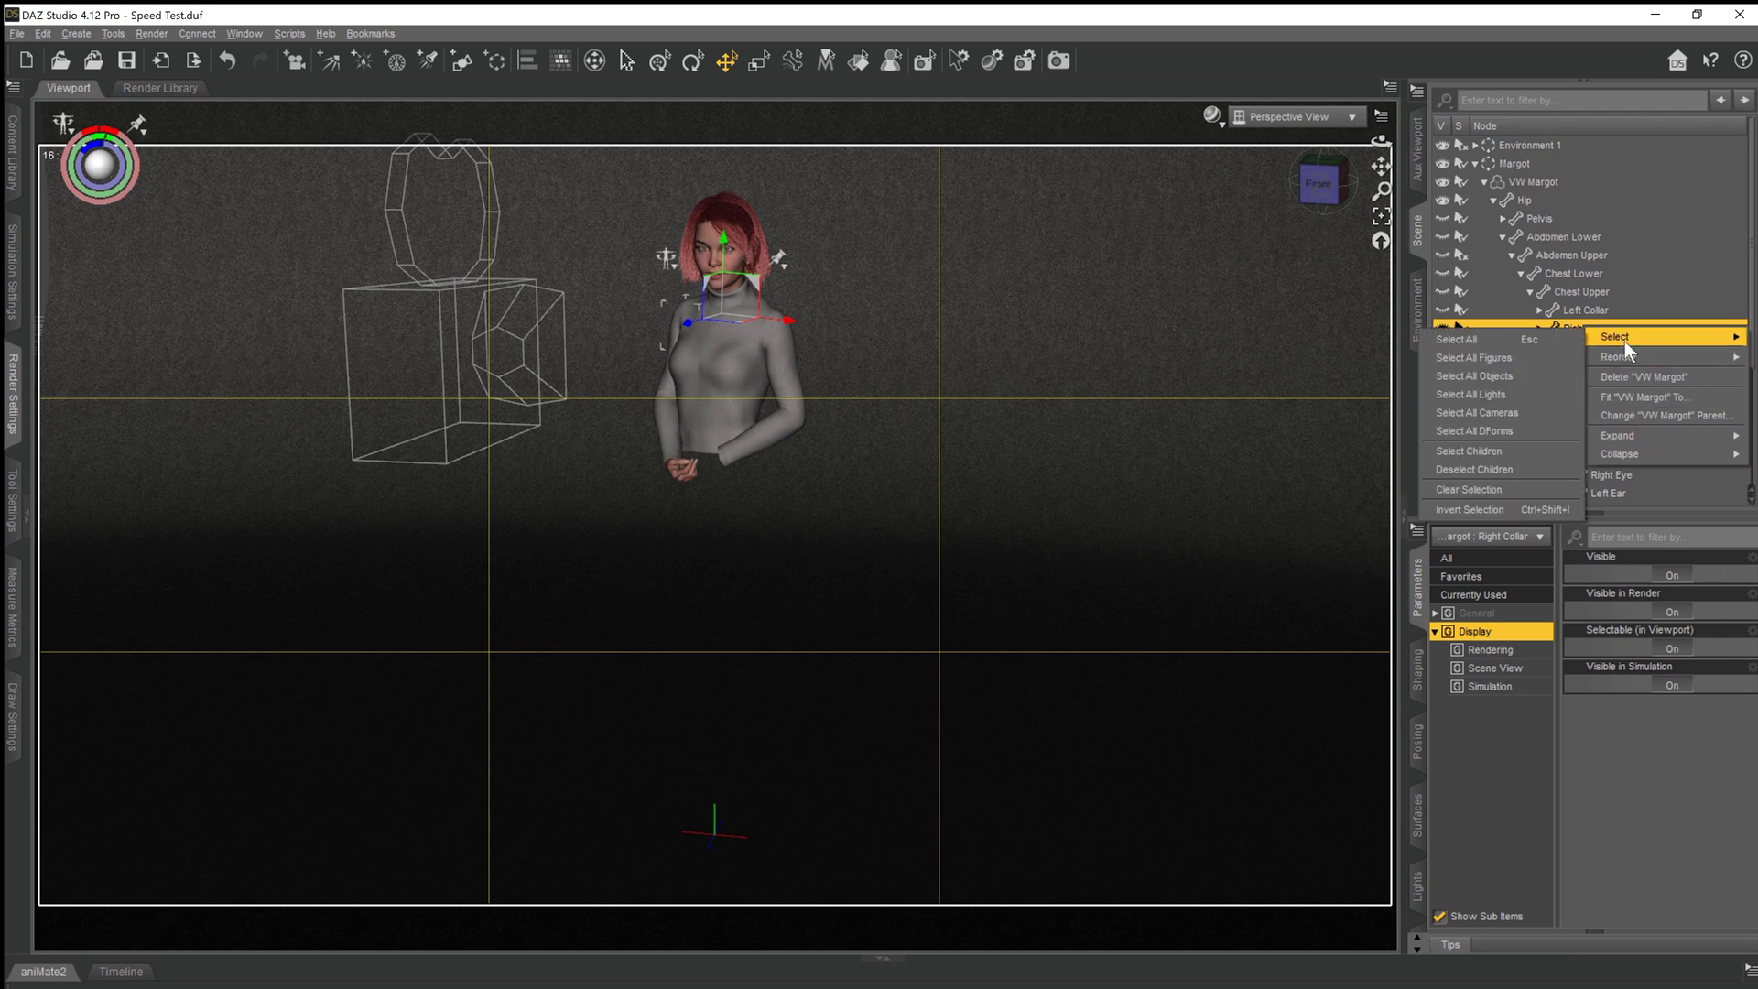
{"action": "left_click", "coordinate": [1484, 448]}
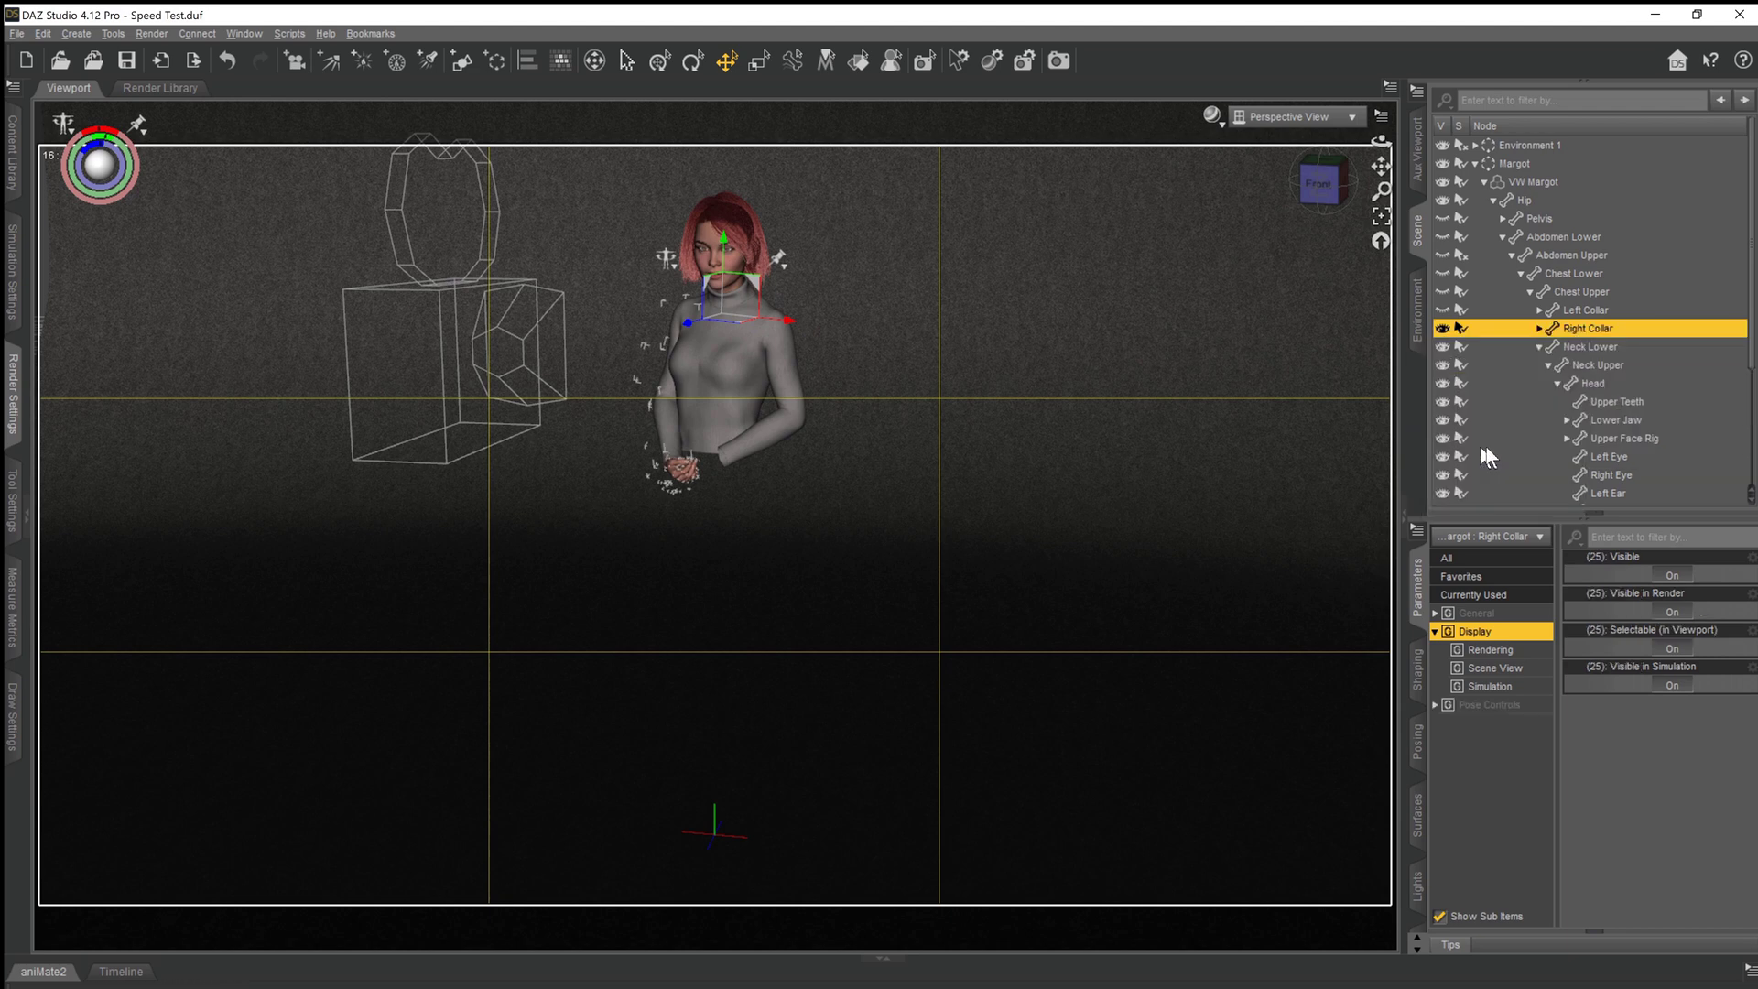
{"action": "left_click", "coordinate": [1675, 577]}
Hide the Right Pectoral bone and the Corduroy Jumper turtleneck.
{"action": "left_click", "coordinate": [1549, 365]}
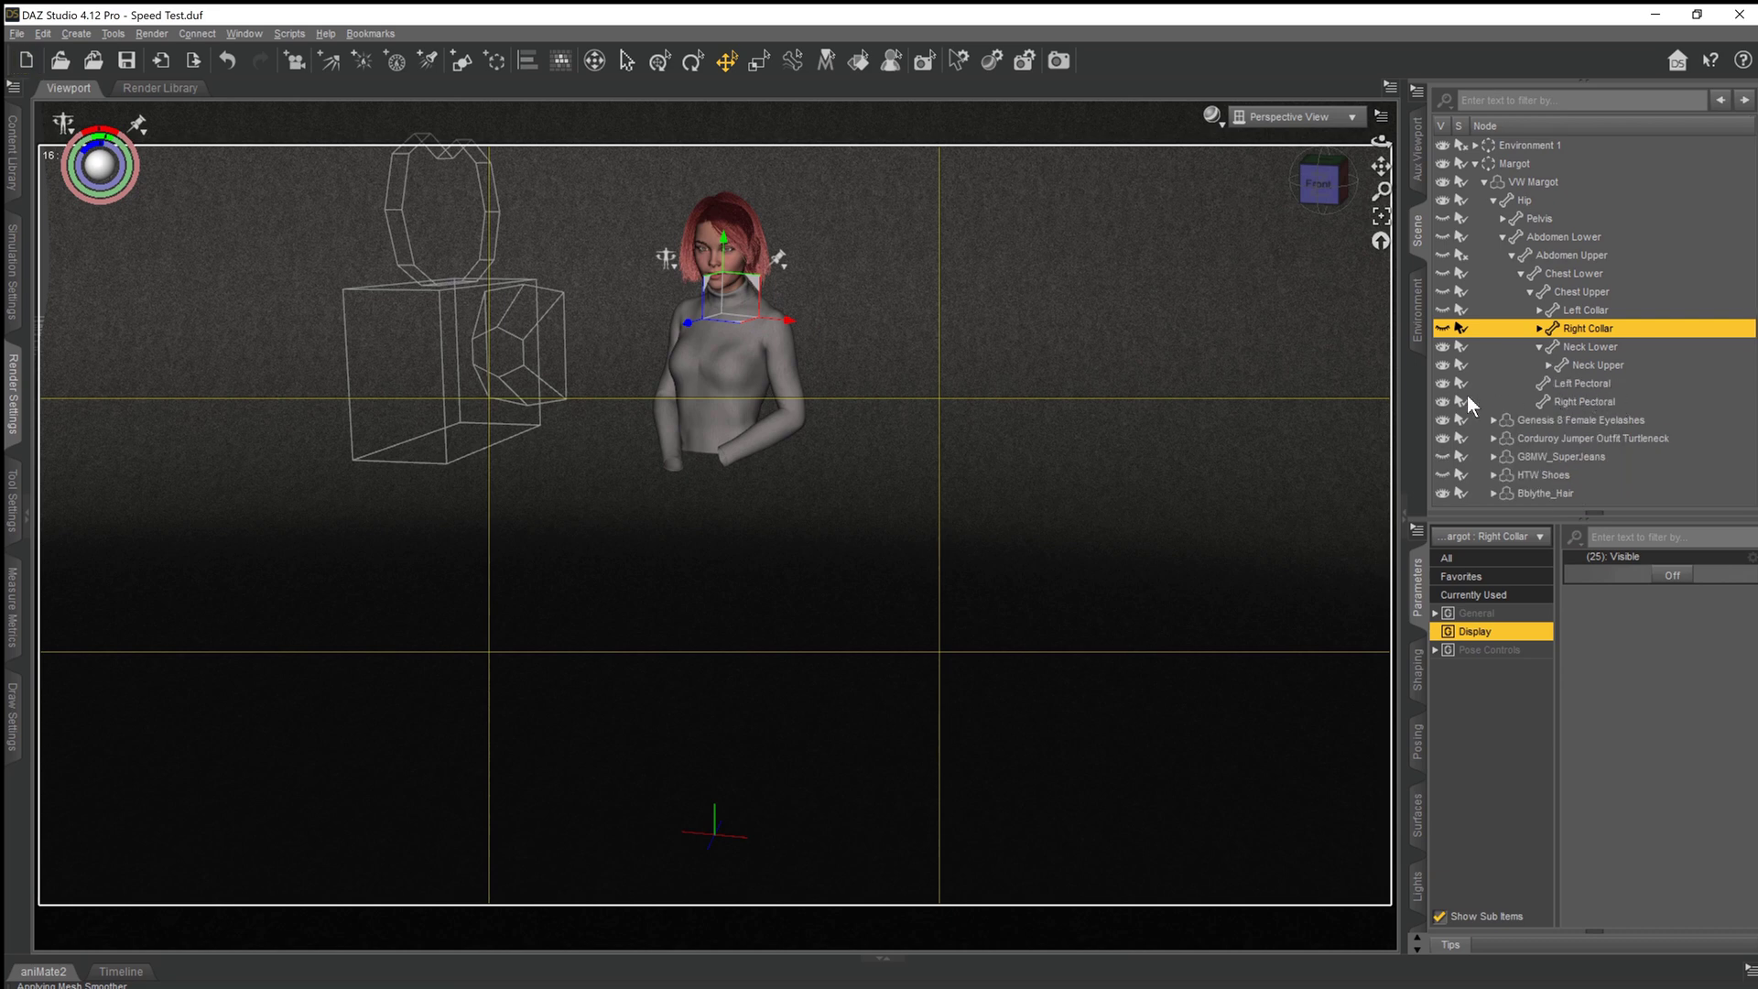
{"action": "left_click", "coordinate": [1444, 402]}
{"action": "left_click", "coordinate": [1448, 436]}
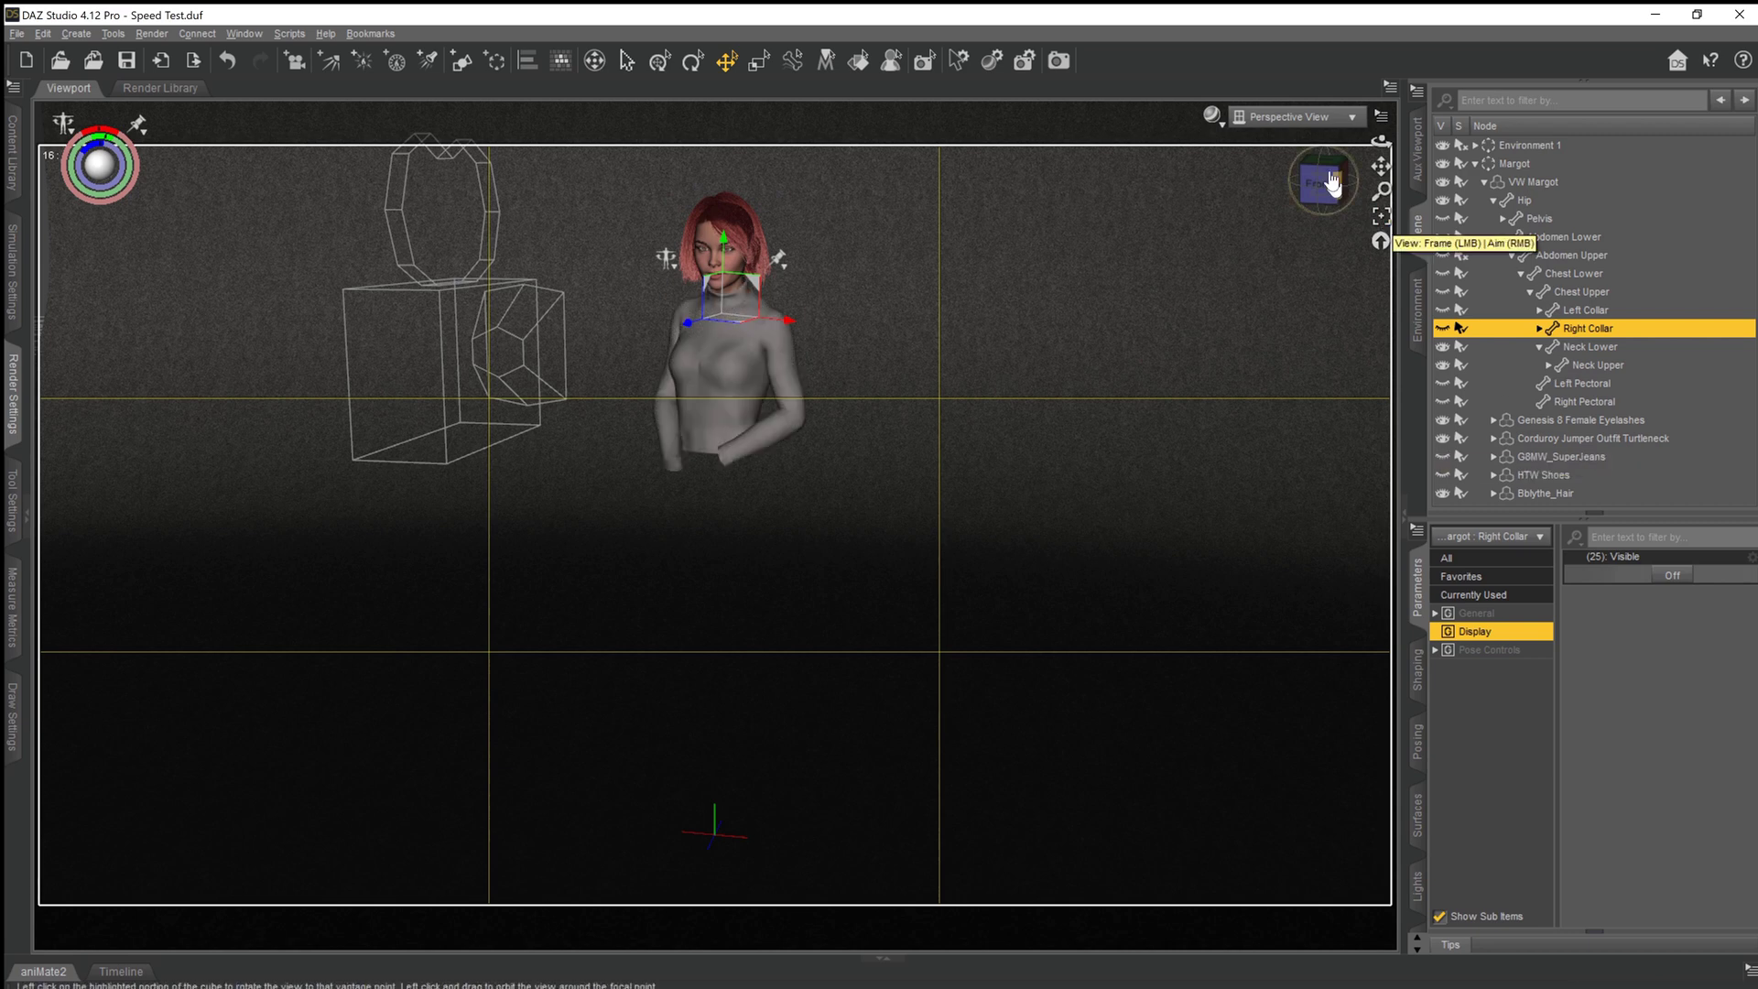
Switch back to CAM LI Head Shot and re-render, finishing in 17 min 27.14 s.
{"action": "left_click", "coordinate": [1301, 124]}
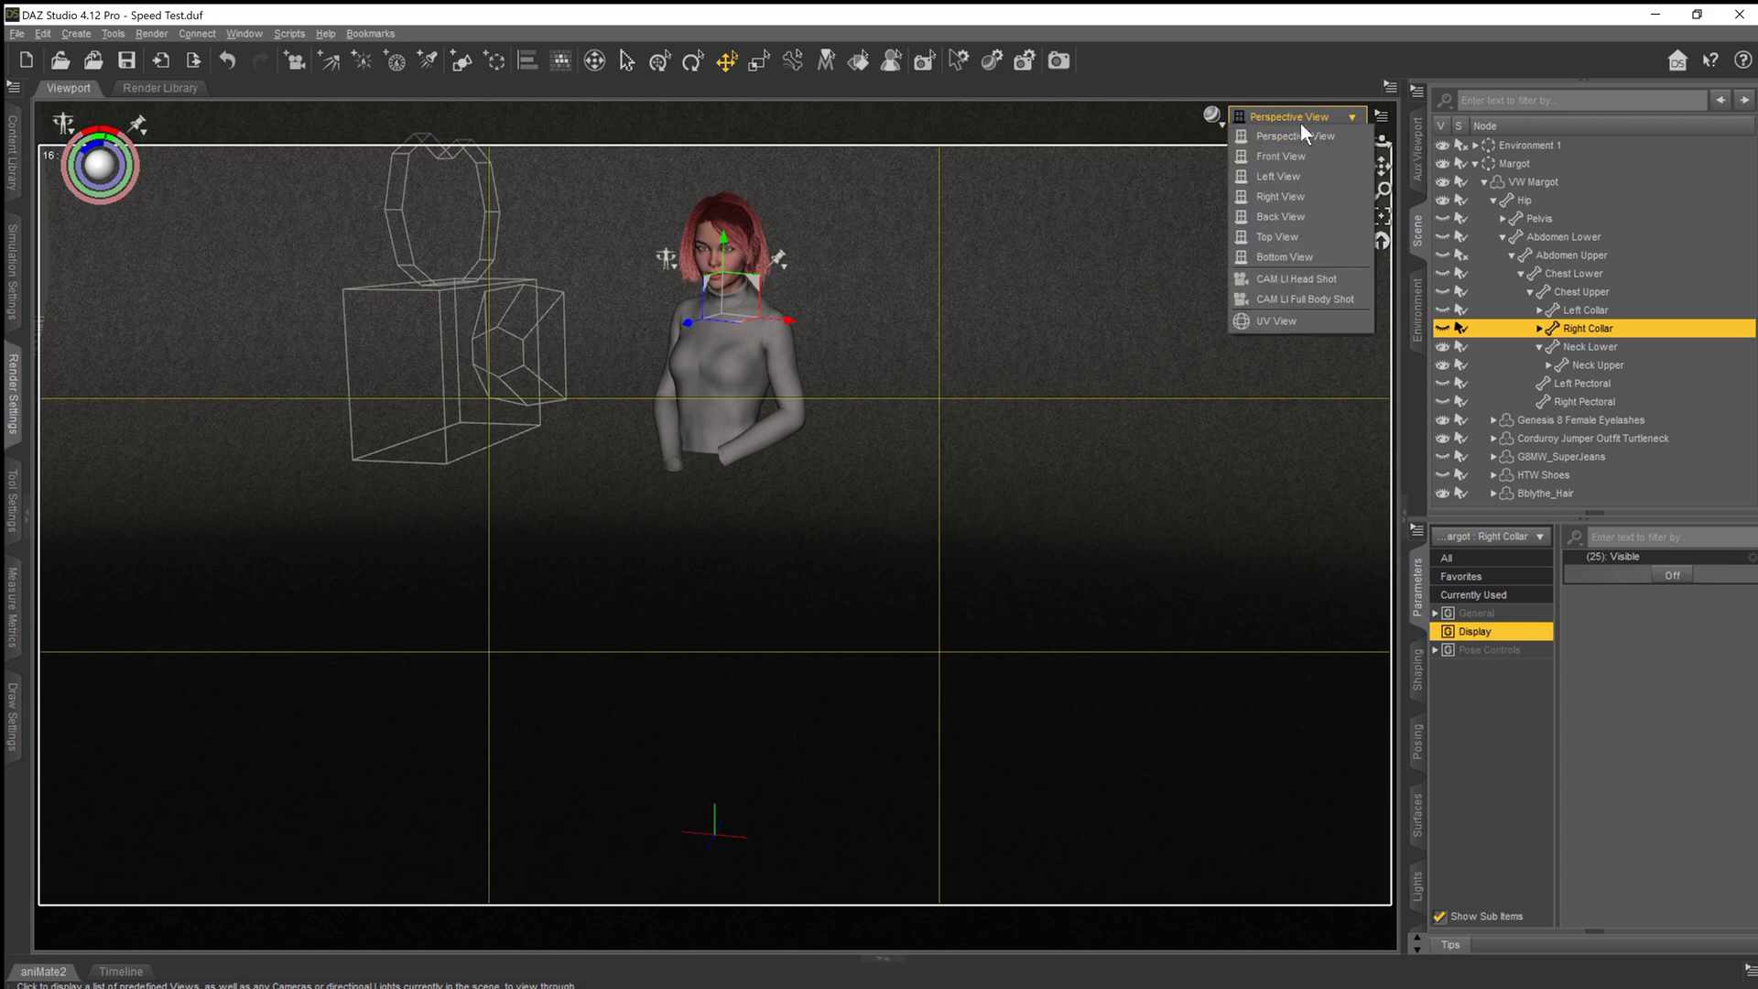
{"action": "left_click", "coordinate": [1291, 276]}
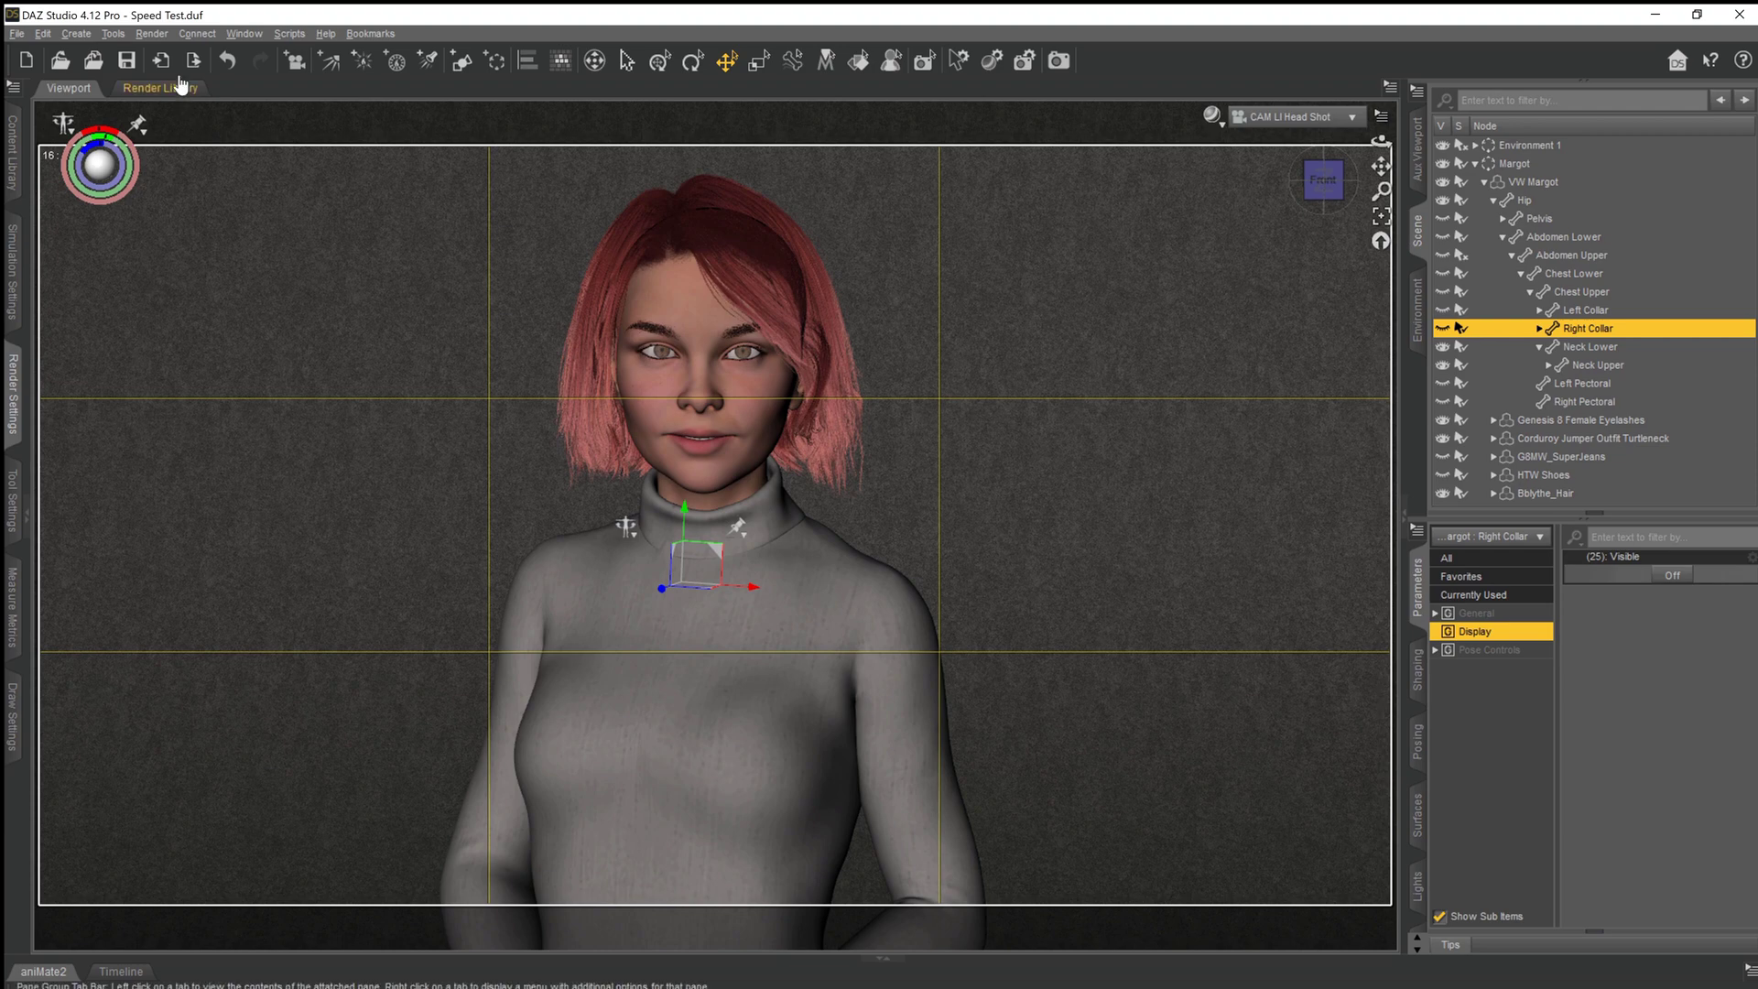
{"action": "left_click", "coordinate": [149, 37]}
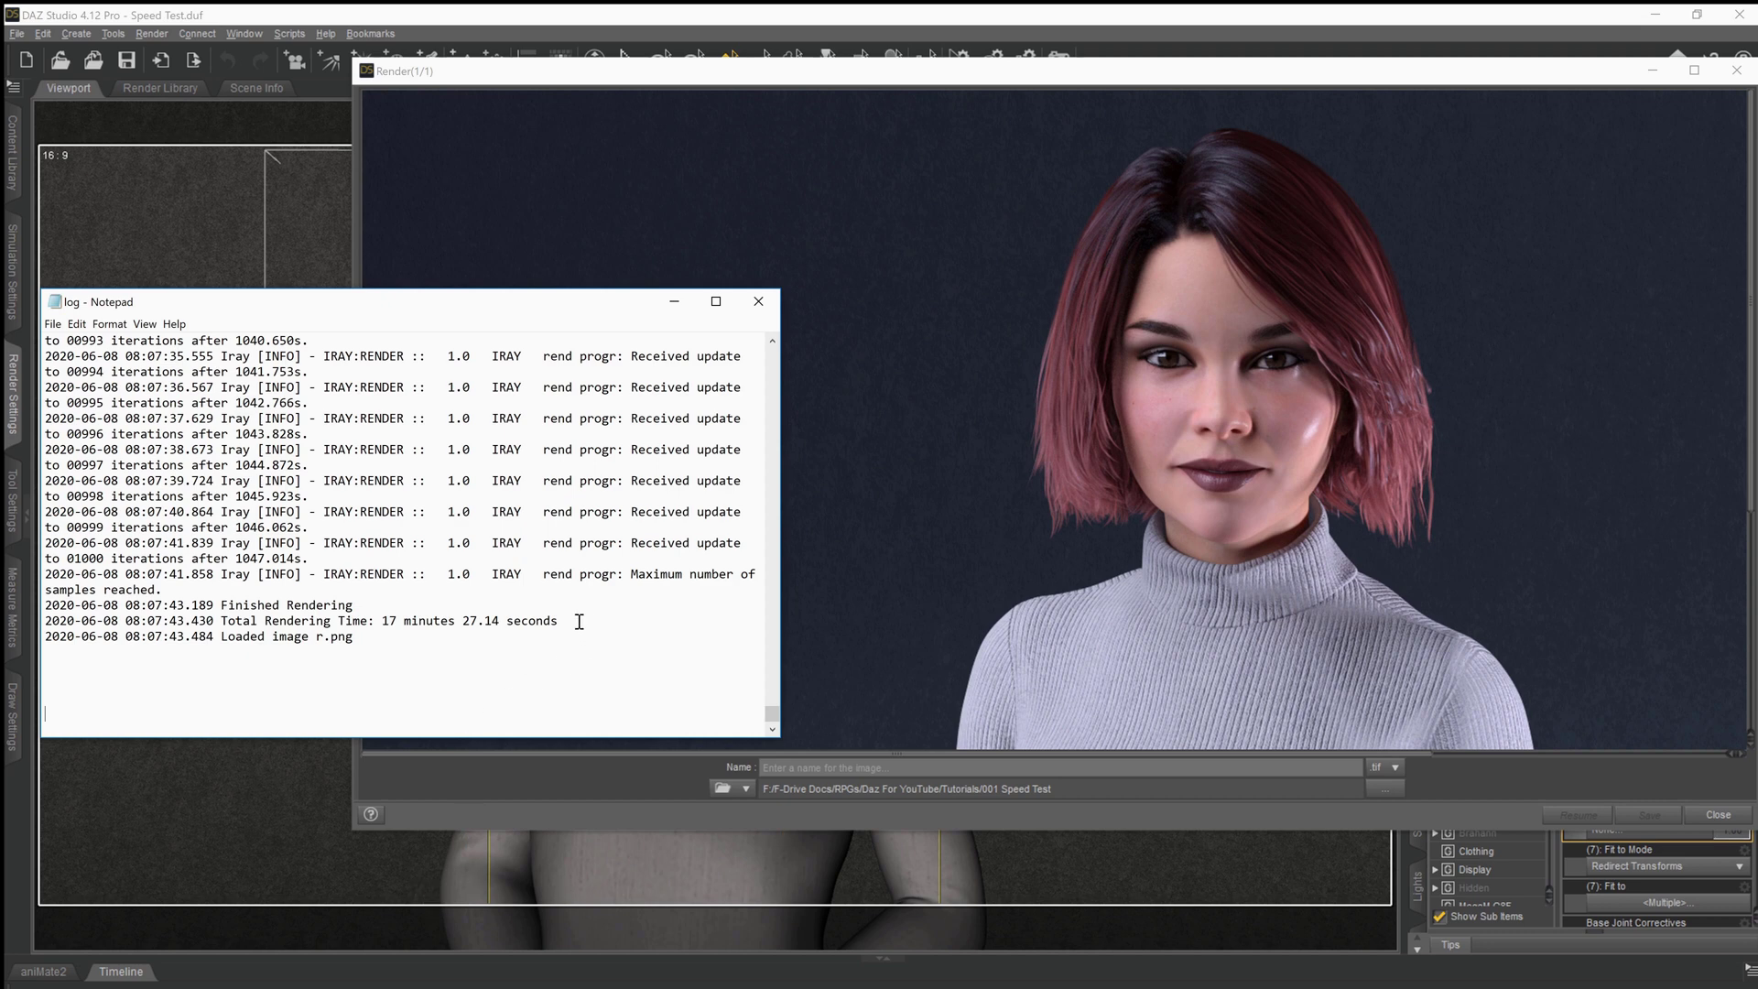
Highlight the 17 minutes 27.14 seconds Total Rendering Time in the log, then deselect it.
{"action": "left_click_drag", "start_coordinate": [559, 620], "coordinate": [382, 625]}
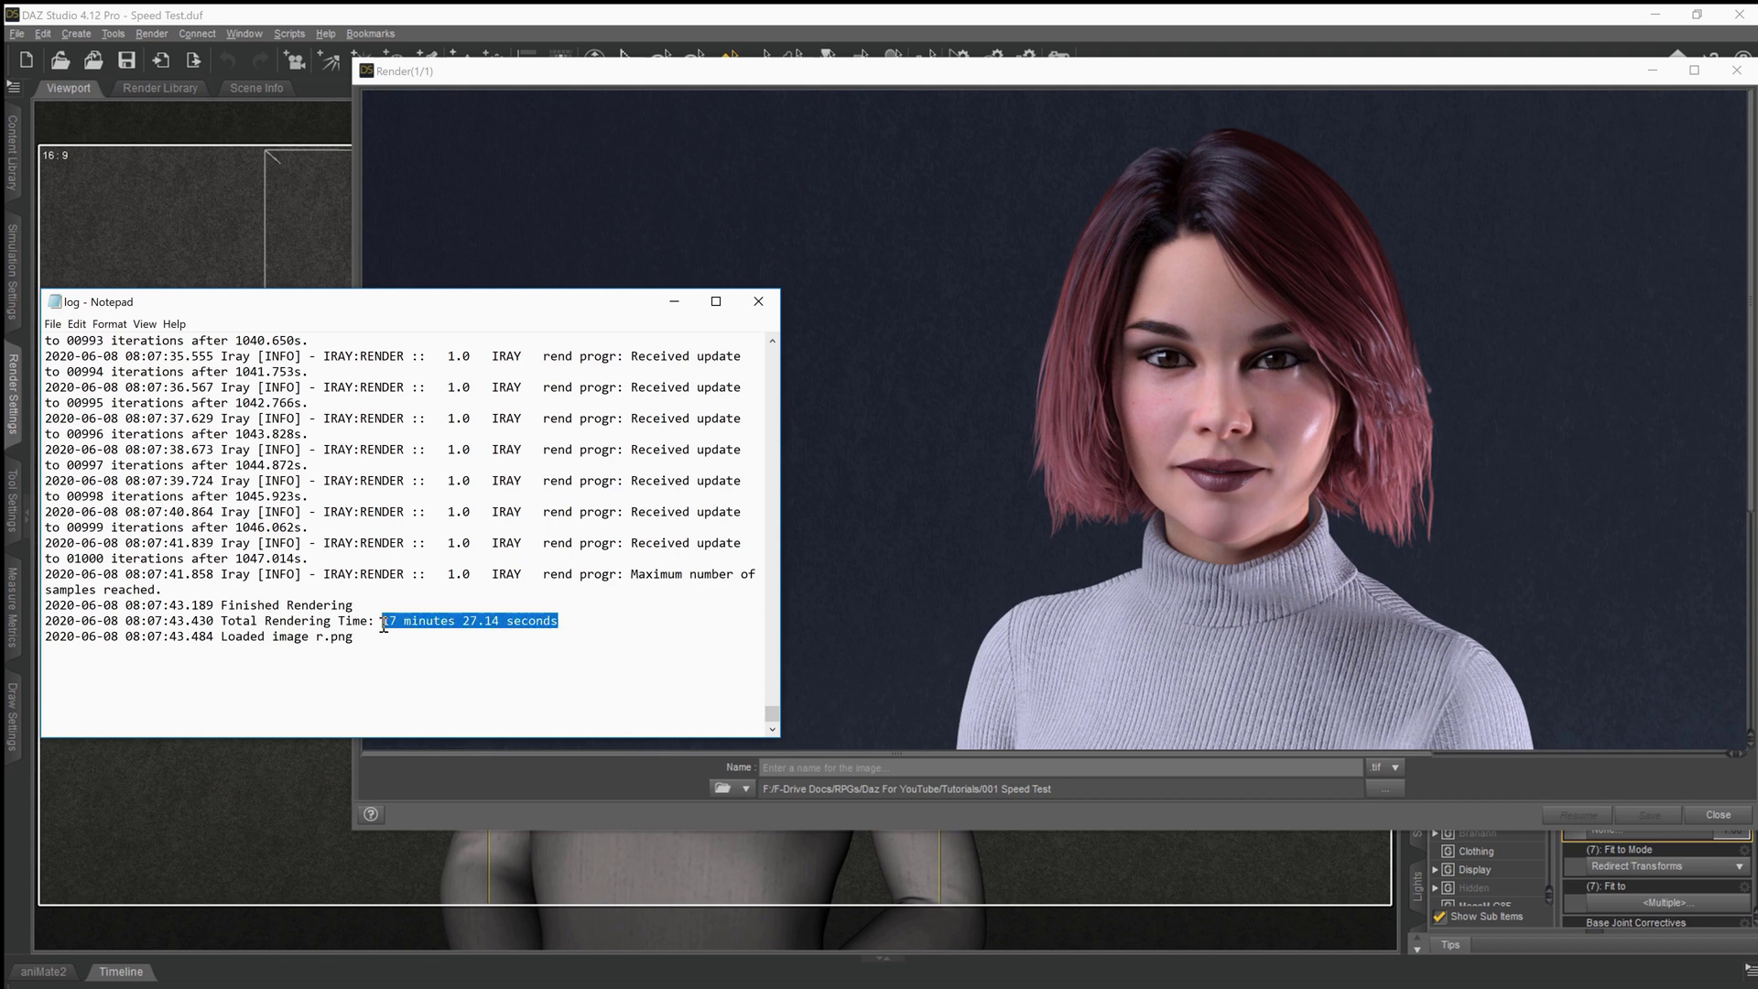
{"action": "left_click", "coordinate": [418, 692]}
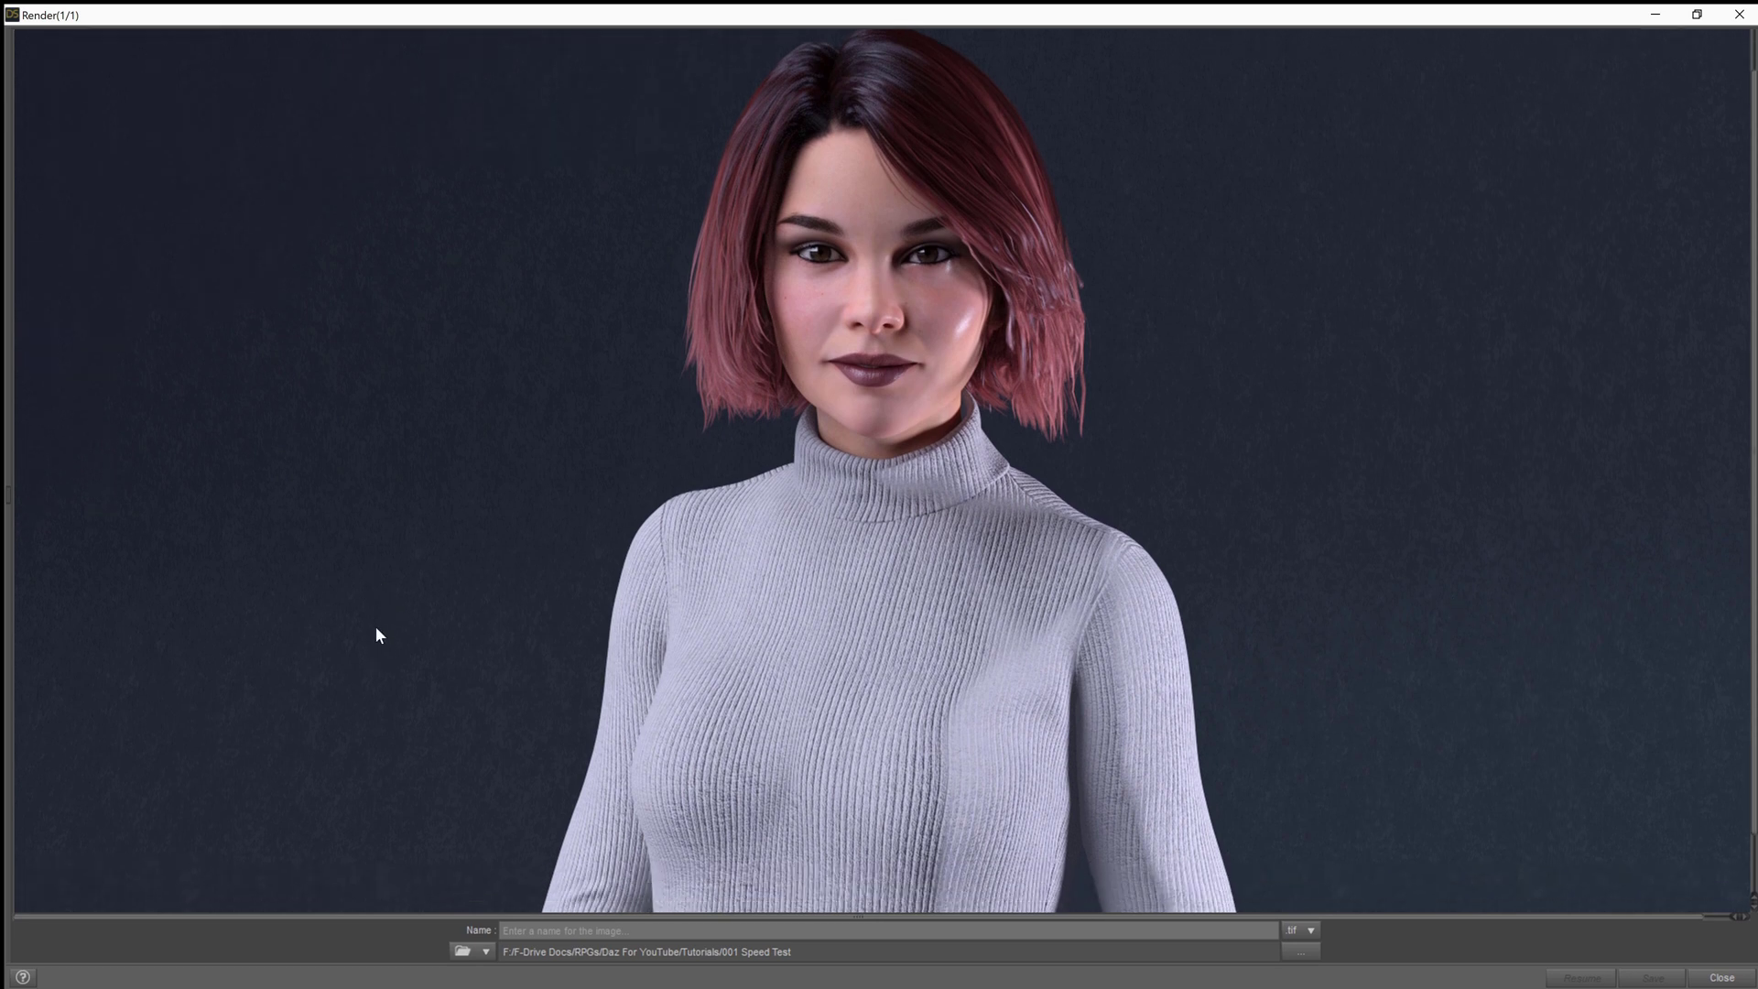
{"action": "scroll", "coordinate": [378, 634], "scroll_direction": "up", "scroll_amount": 1}
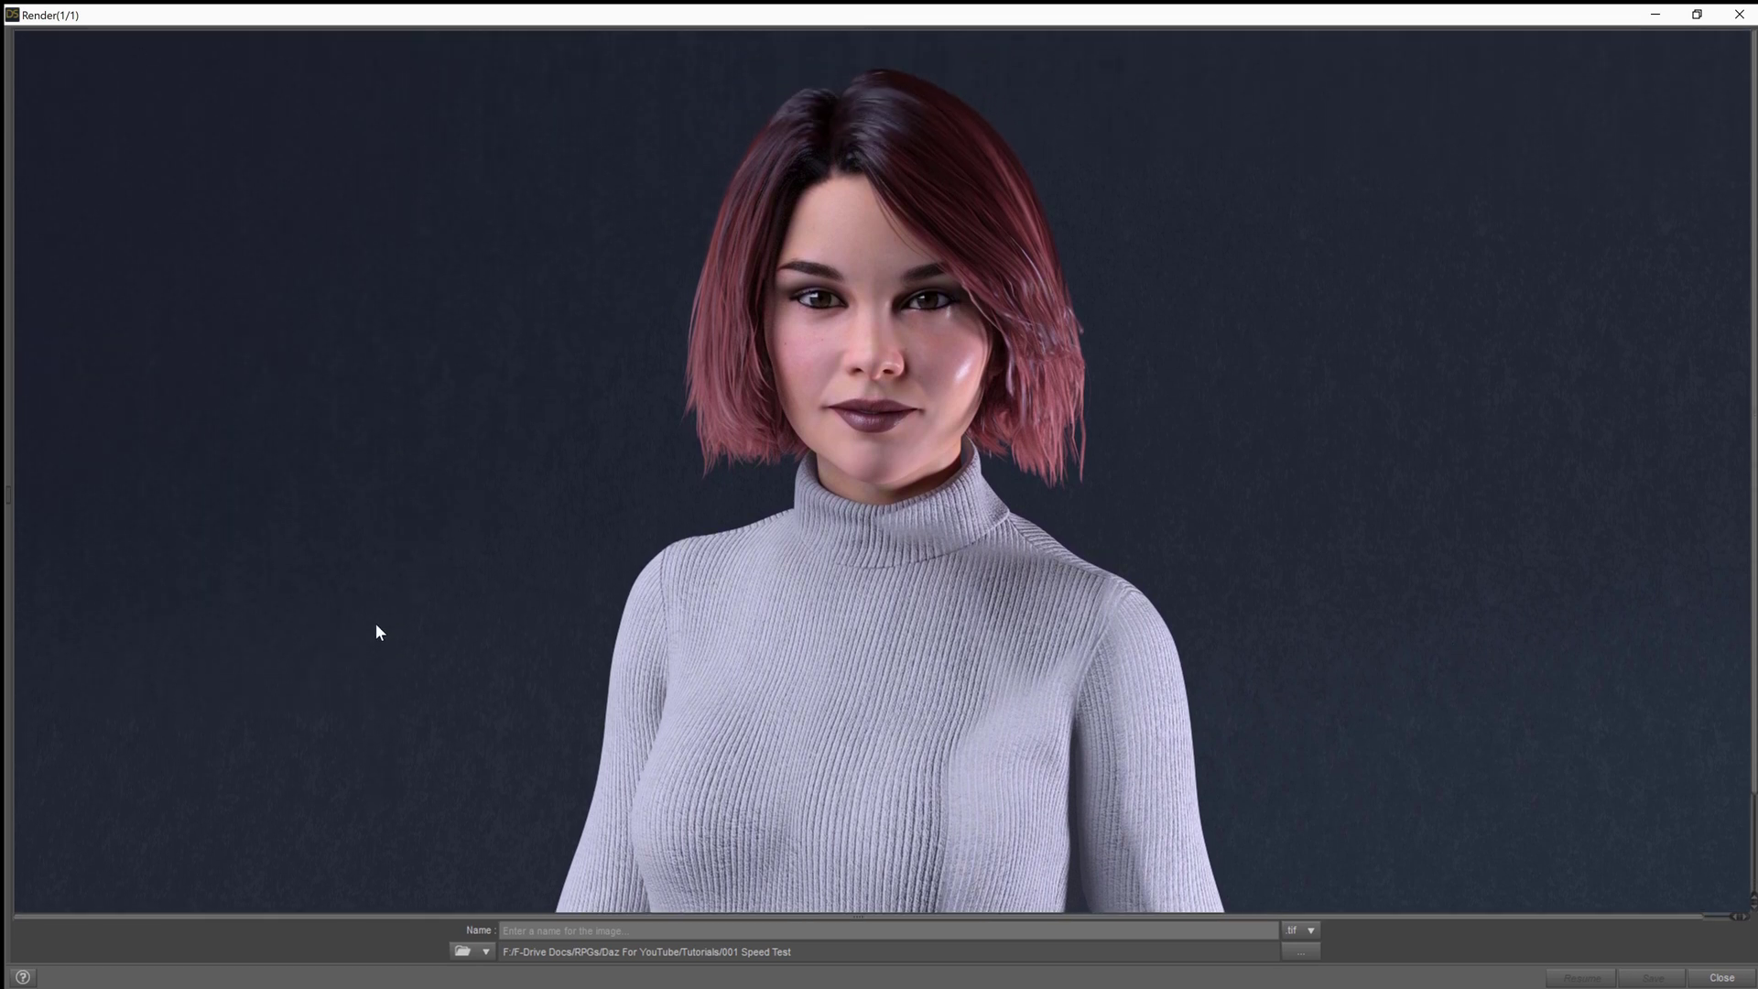